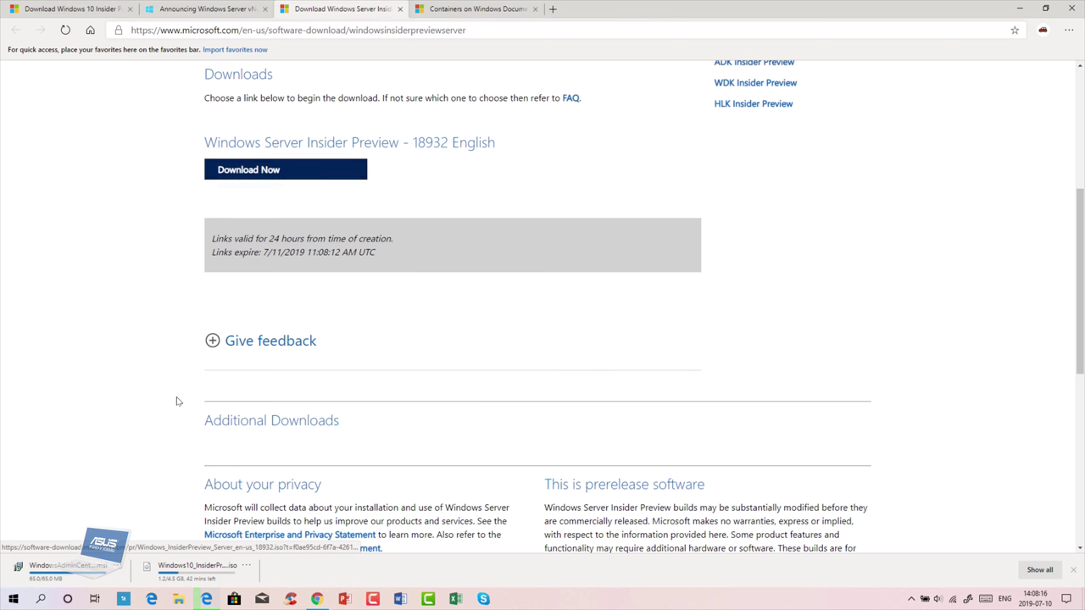
Step: Download the Windows Server Insider Preview 18932 English ISO into the Windows ISO files folder
click(271, 185)
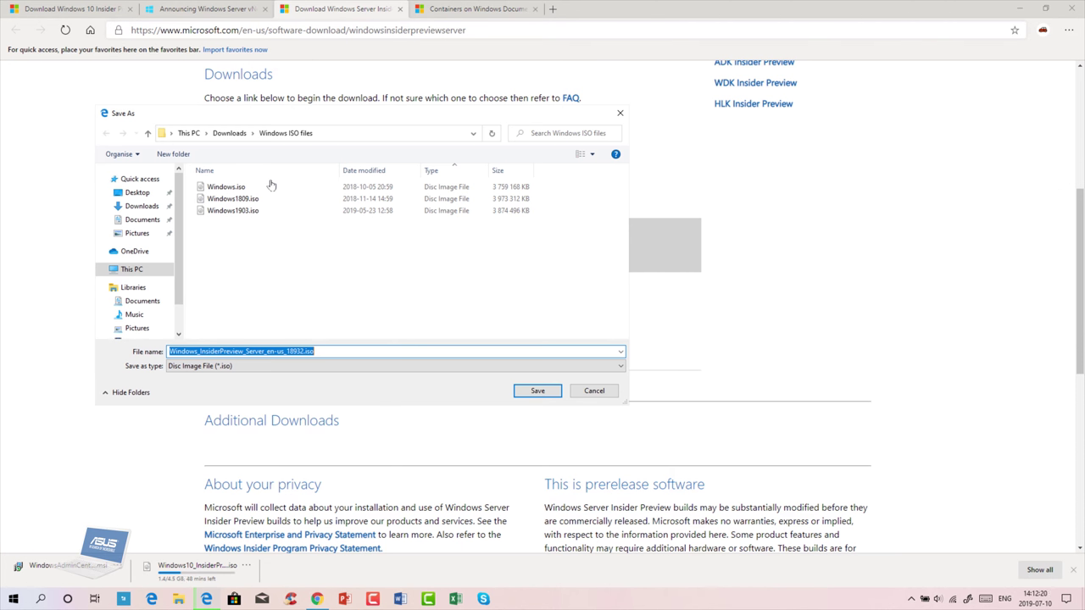
key(Escape)
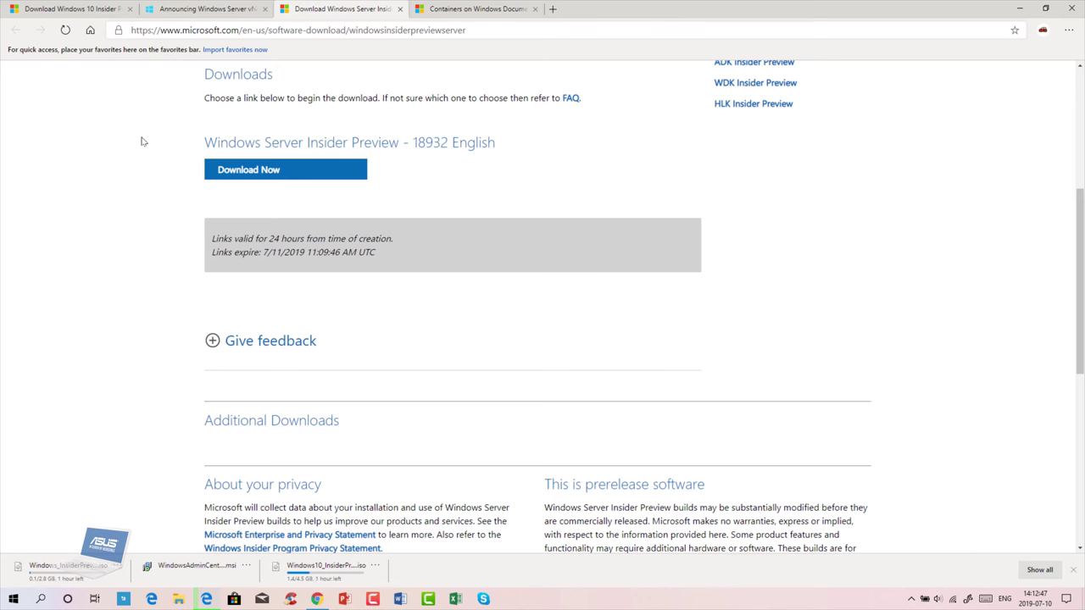
scroll(143, 141, up, 2)
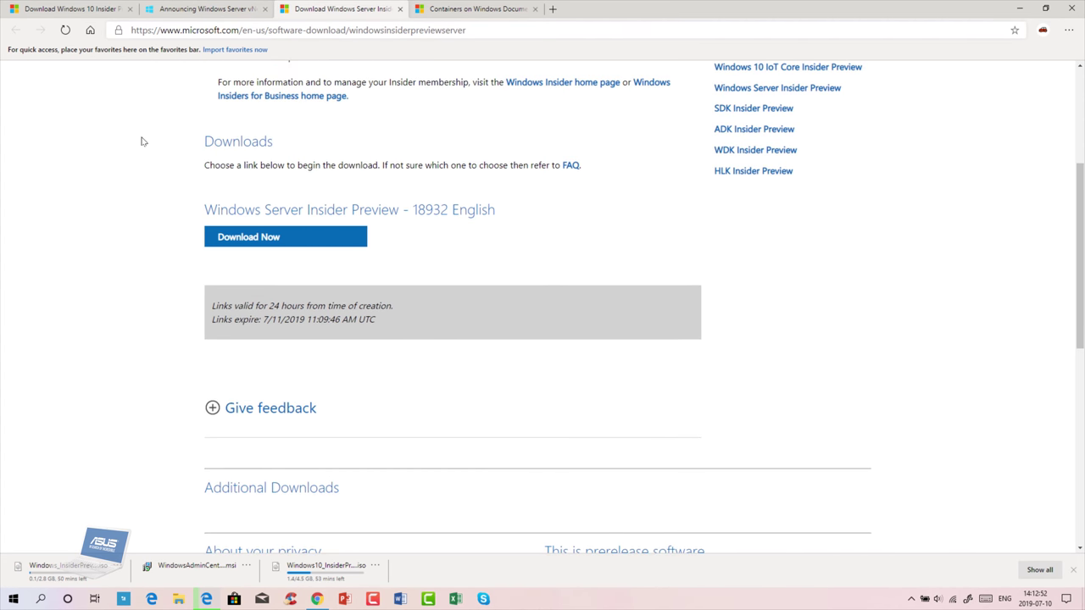
scroll(143, 141, up, 3)
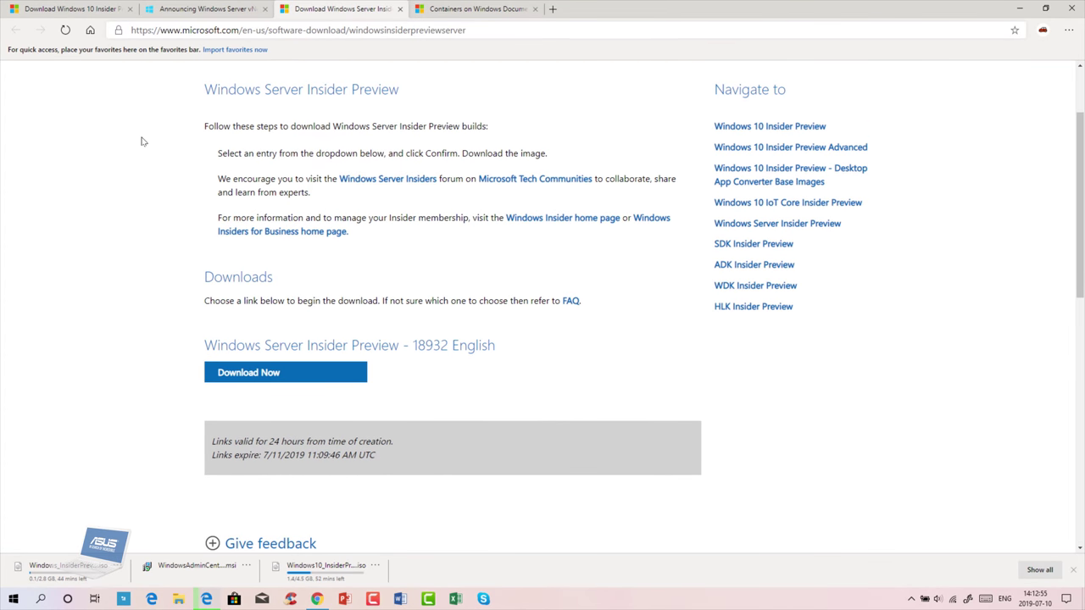
scroll(142, 141, up, 1)
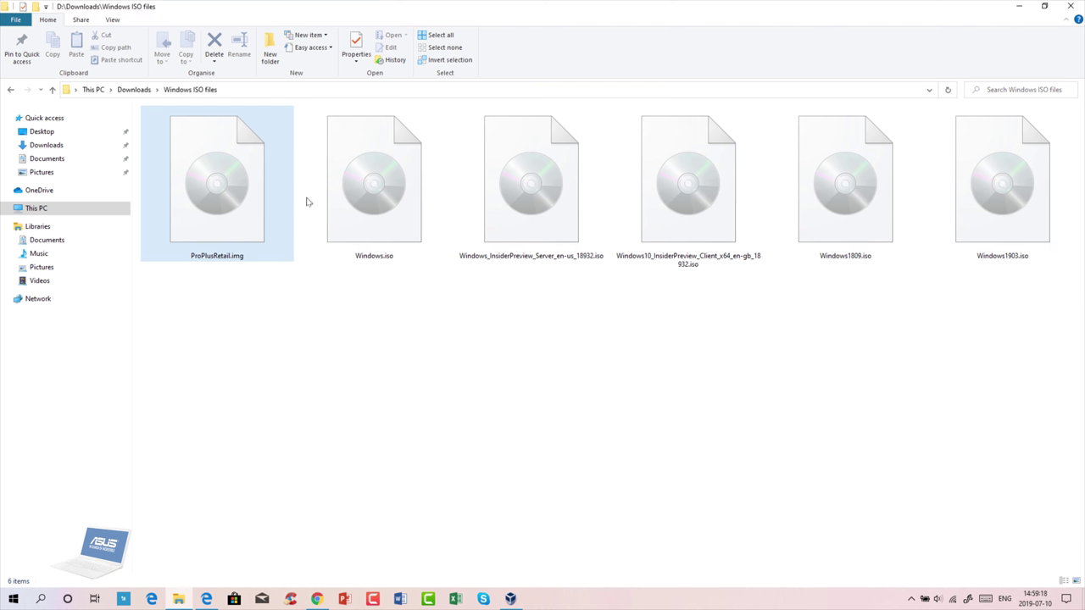
Step: Open the properties of Windows10_InsiderPreview_Client_x64_en-gb_18932.iso and view the file's details
click(727, 233)
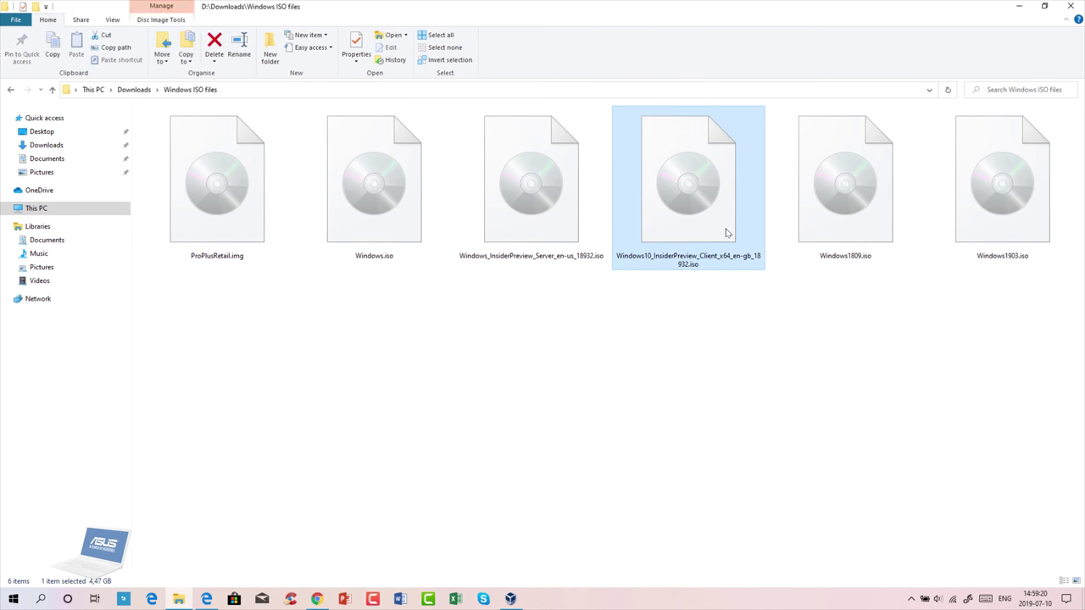
right_click(727, 233)
click(770, 575)
drag(773, 238, 375, 241)
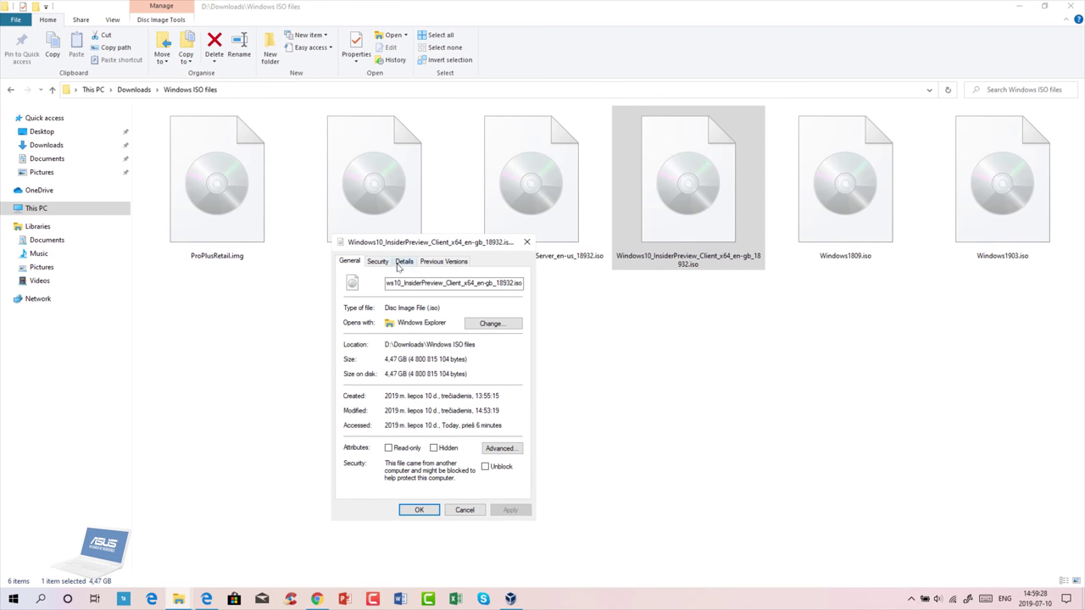
click(403, 262)
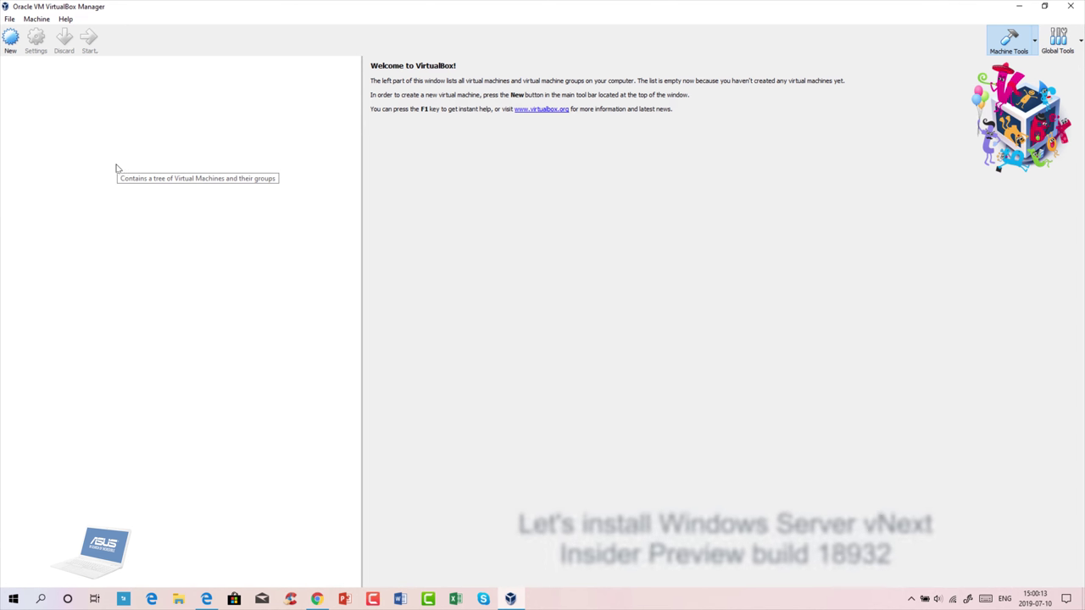
Step: Begin a new virtual machine in VirtualBox and name it Windows Server vNext Build 18932
click(10, 49)
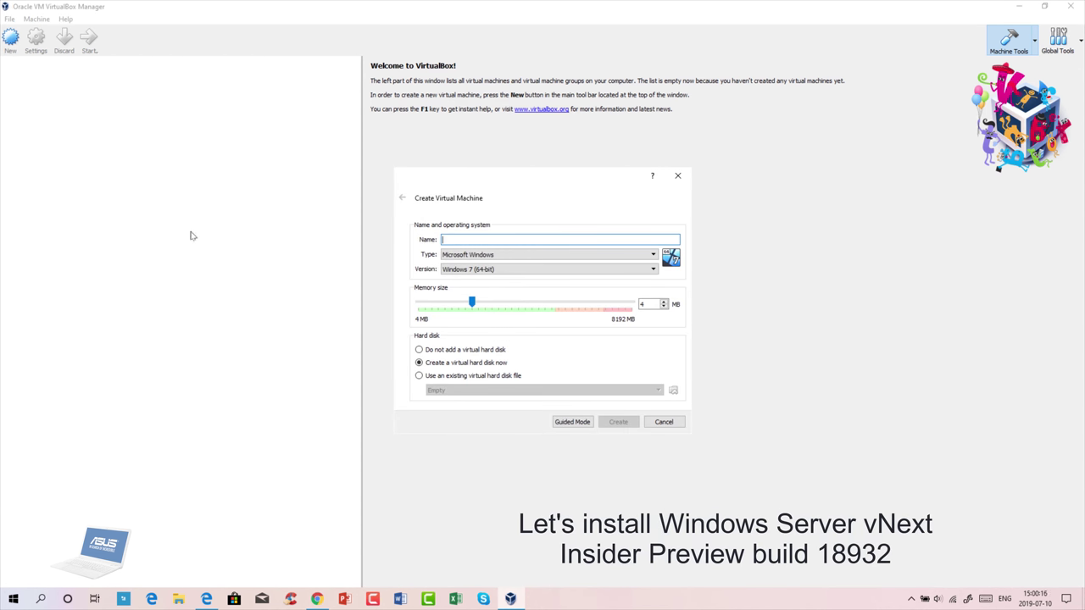
text(Windows Ser)
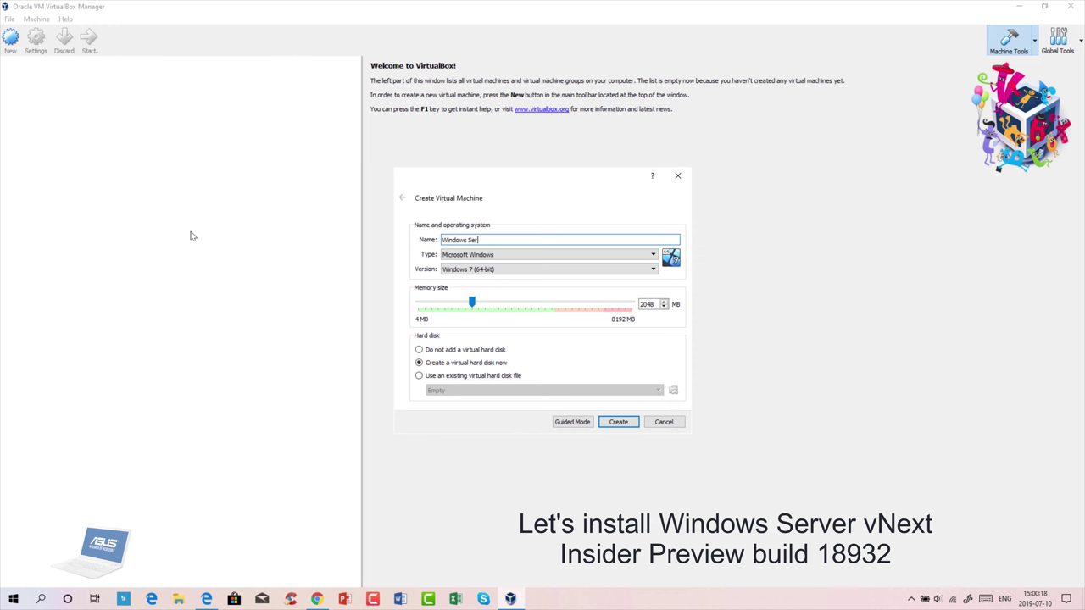
text(ver vNext Build 18932)
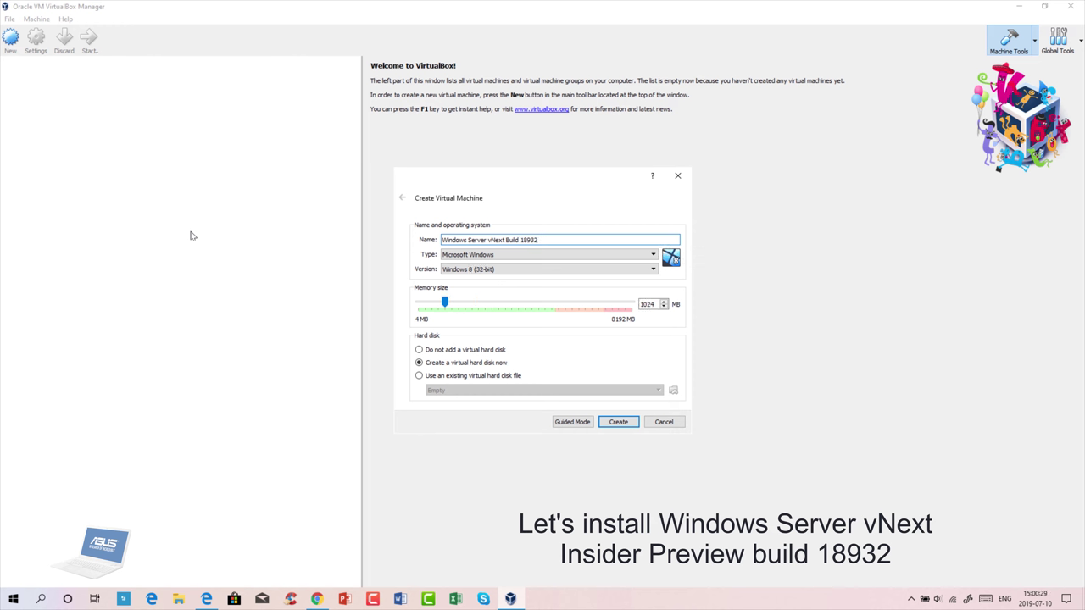
Step: Set the version to Windows 2016 (64-bit) and create the machine with a 50 GB dynamically allocated VDI hard disk
click(528, 269)
click(527, 270)
click(527, 270)
click(526, 266)
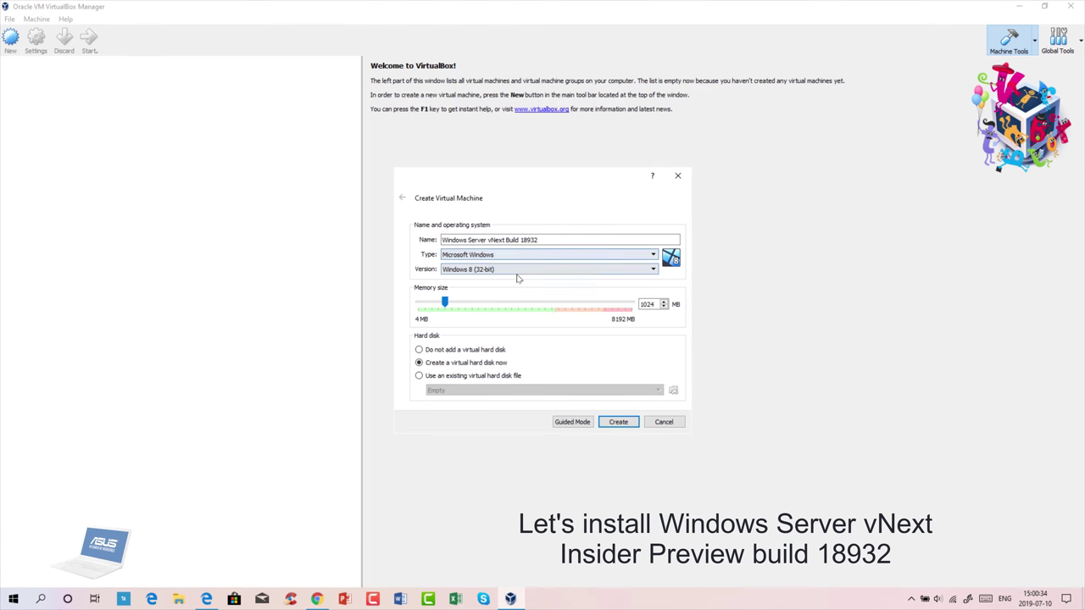
scroll(516, 276, down, 9)
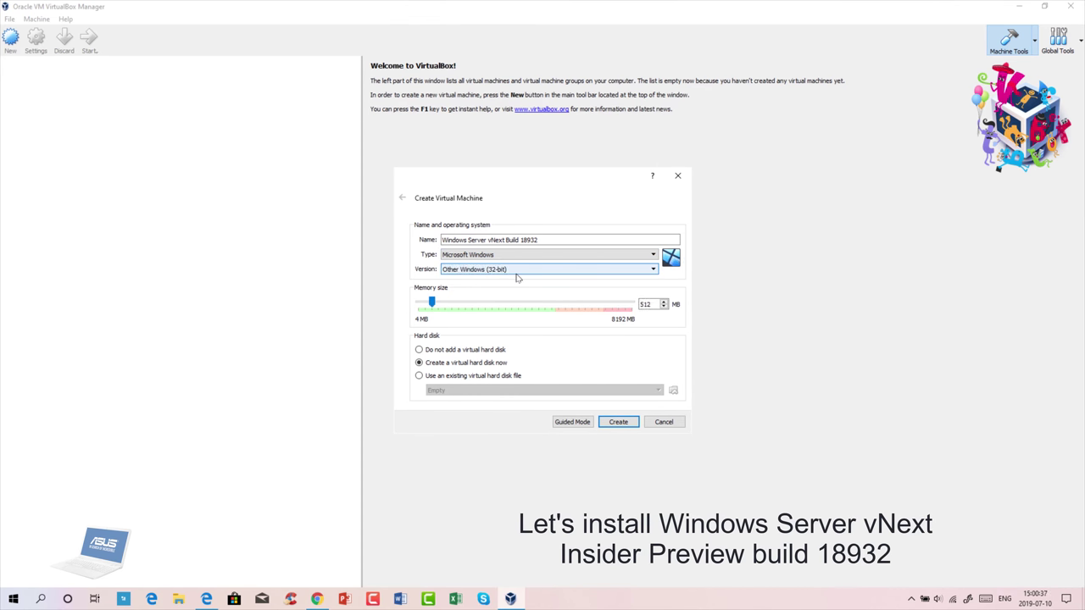
click(517, 275)
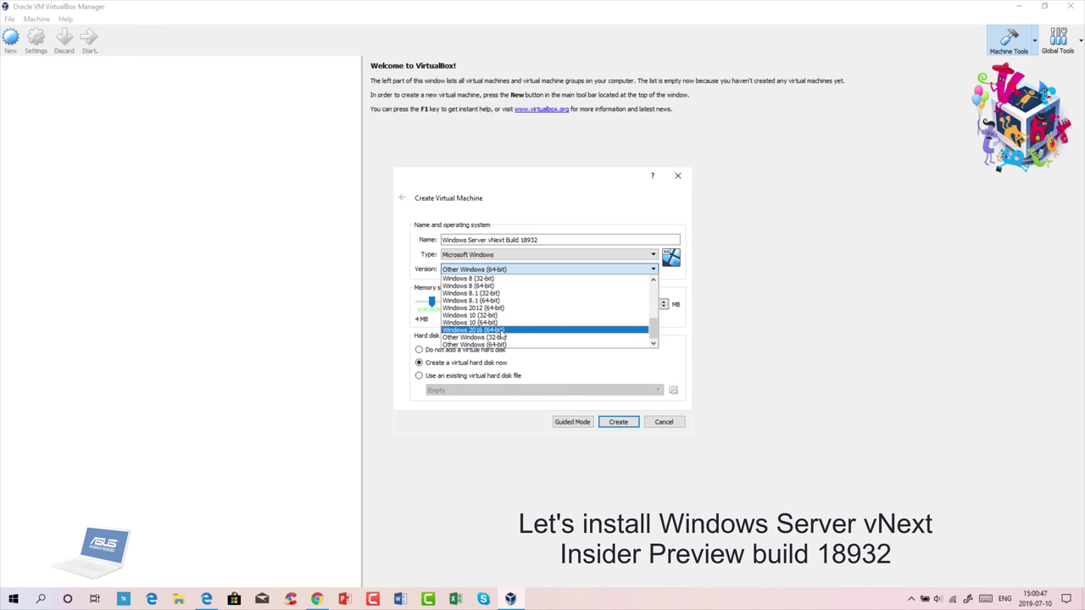
click(500, 330)
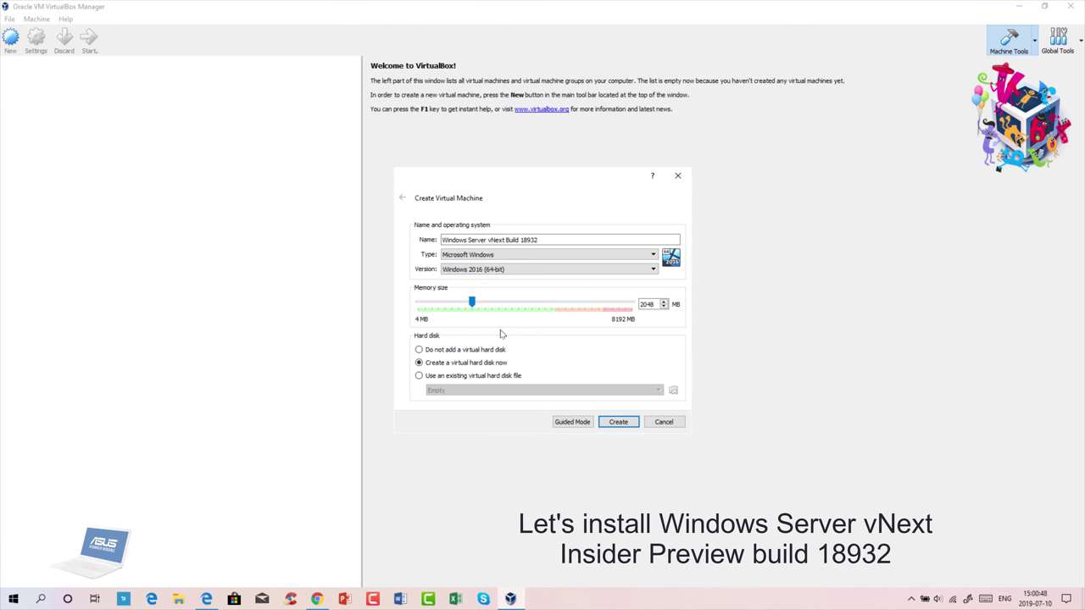
click(627, 426)
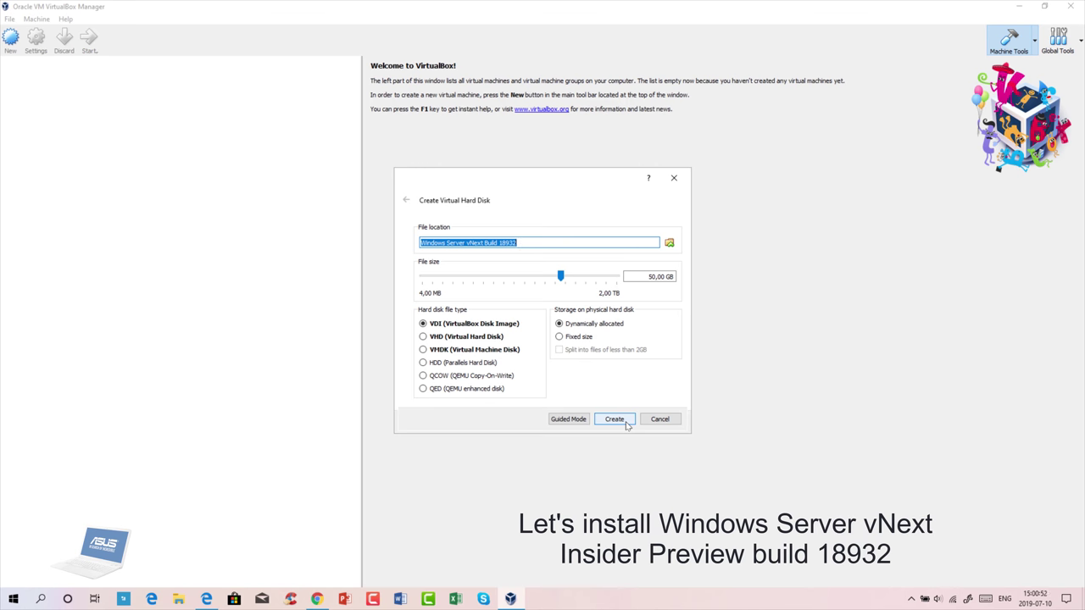
click(627, 426)
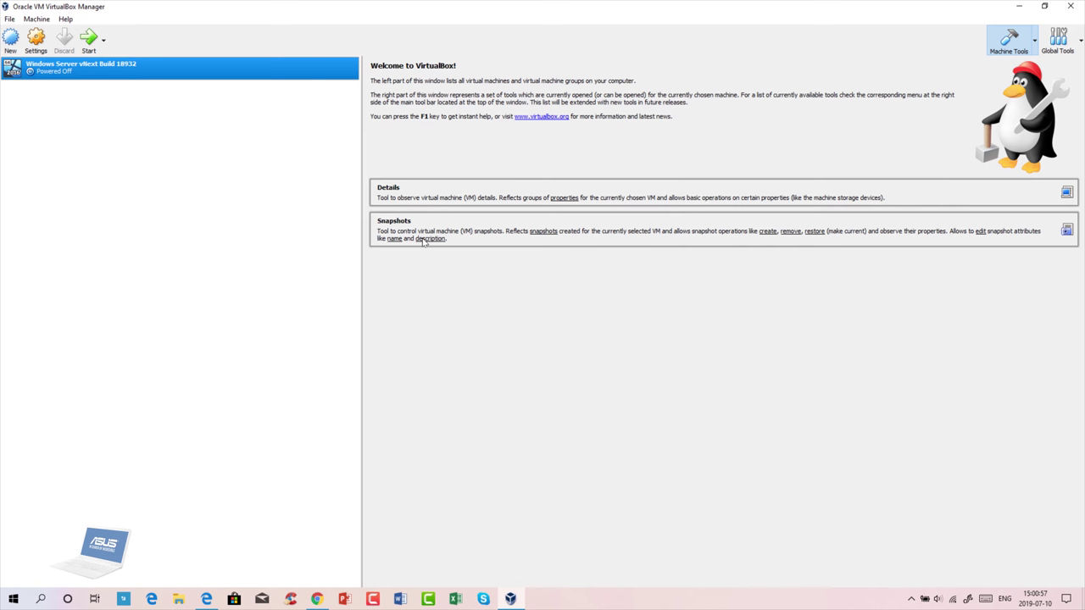
Step: Open the new virtual machine's settings and increase its number of processors
right_click(296, 74)
key(Escape)
key(ctrl+s)
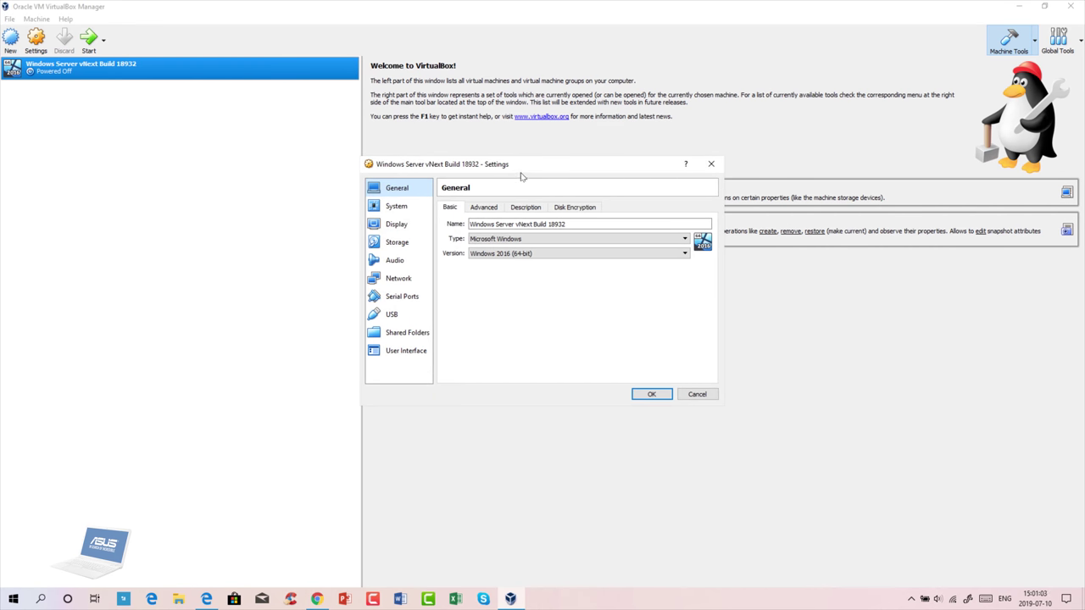
drag(534, 174, 647, 172)
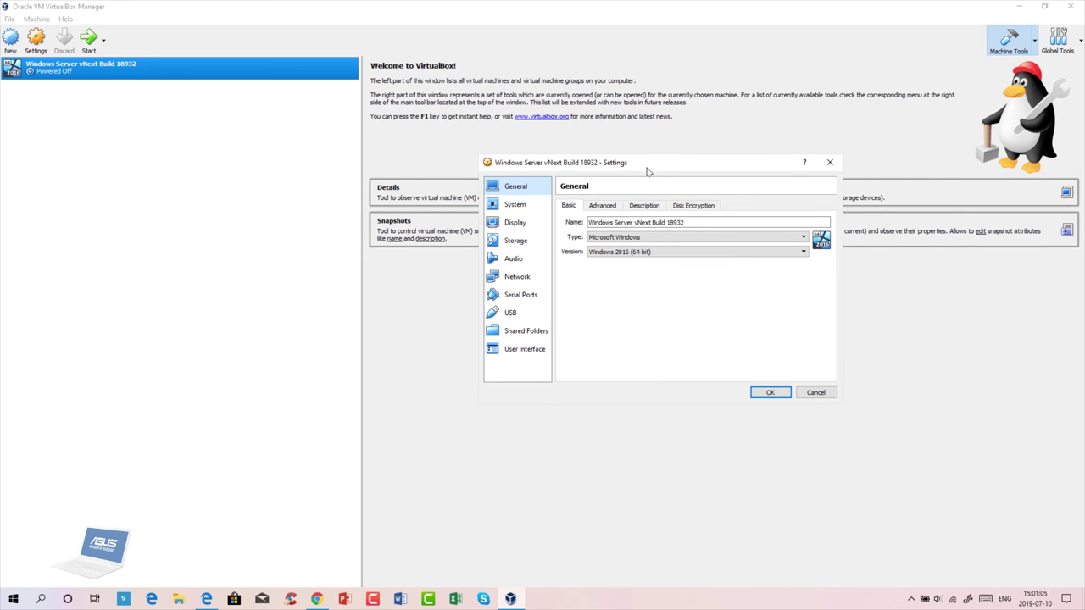
click(529, 206)
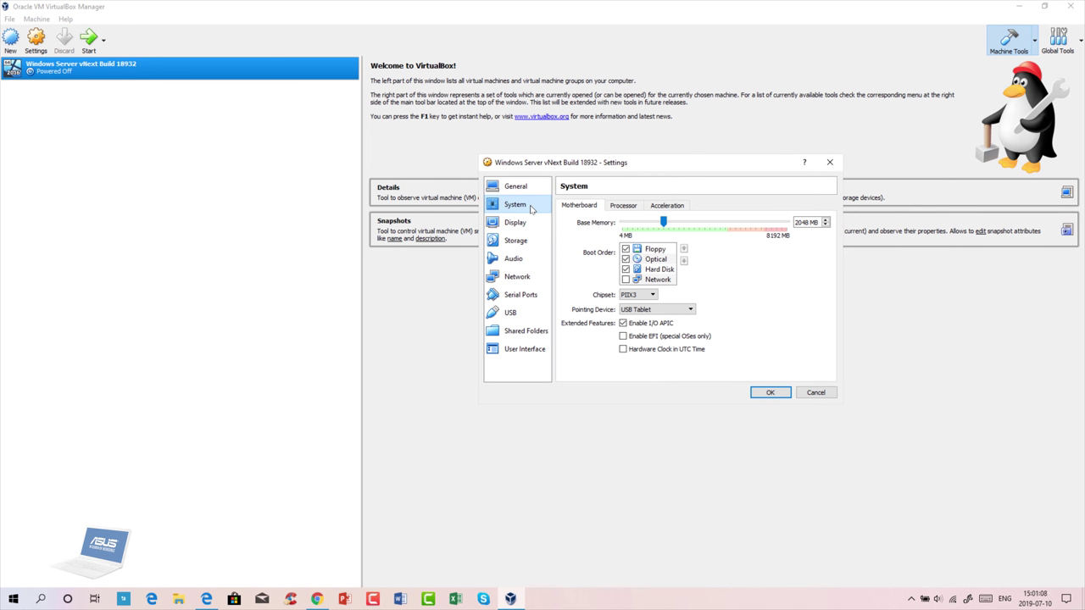
click(623, 206)
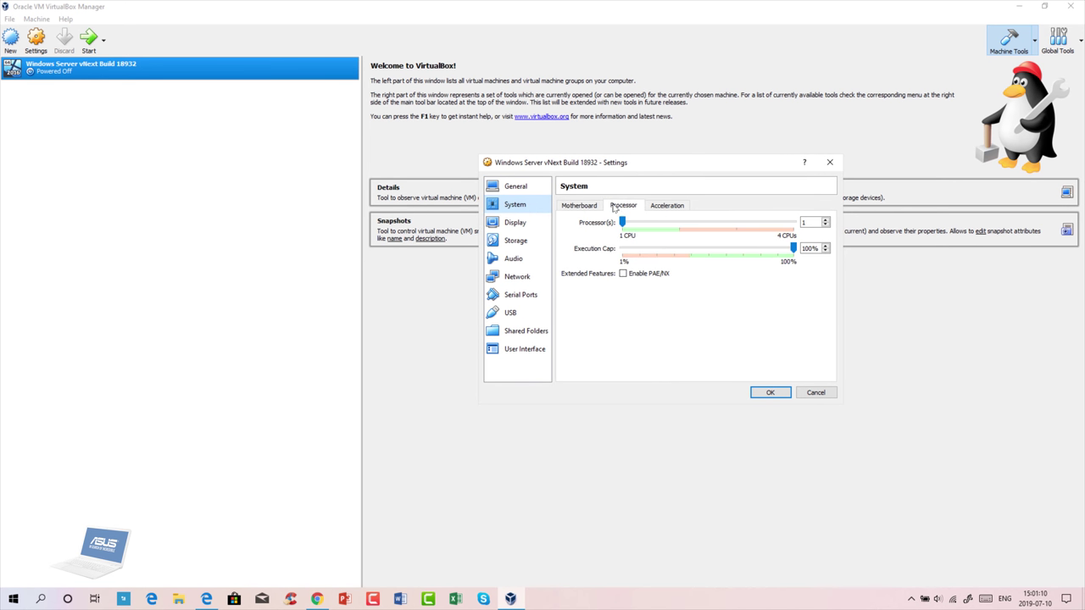
click(677, 226)
Step: Set the machine's pointing device to PS/2 Mouse and enable 3D and 2D video acceleration for its display
click(666, 206)
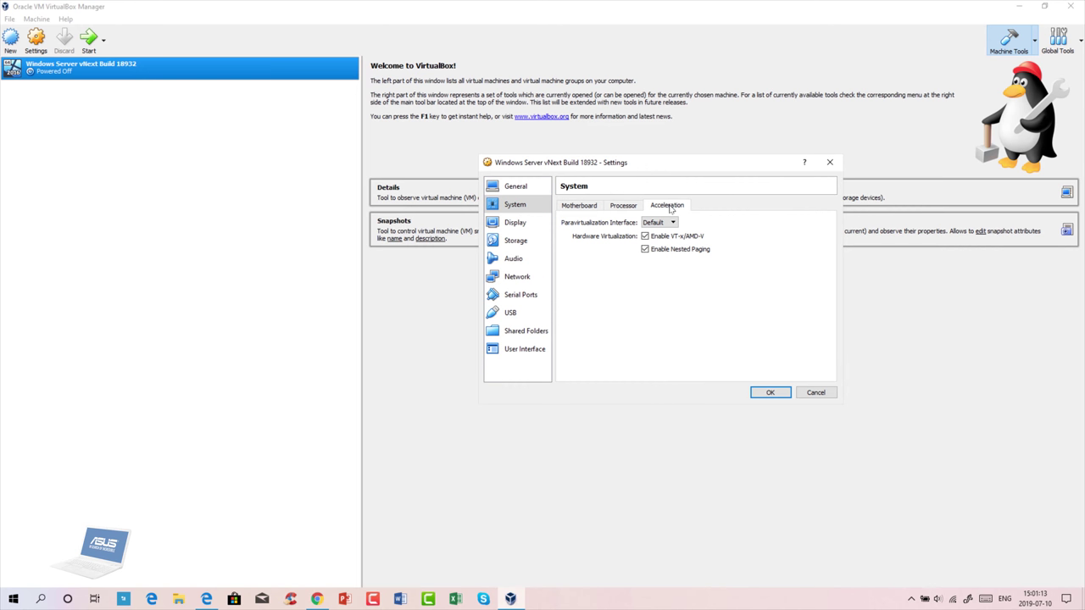
click(594, 207)
click(661, 309)
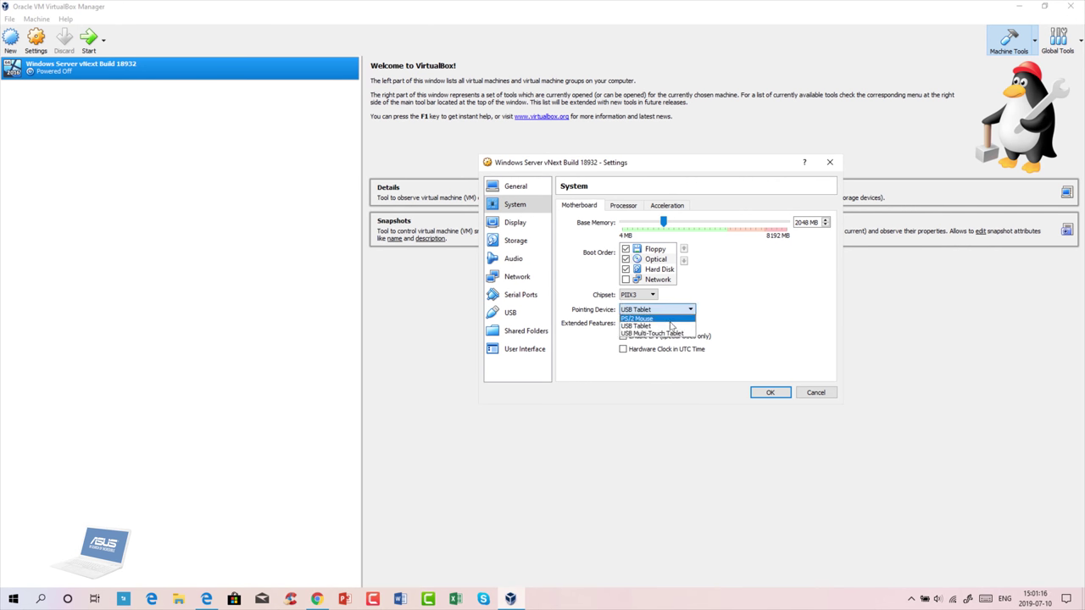
click(668, 320)
click(514, 222)
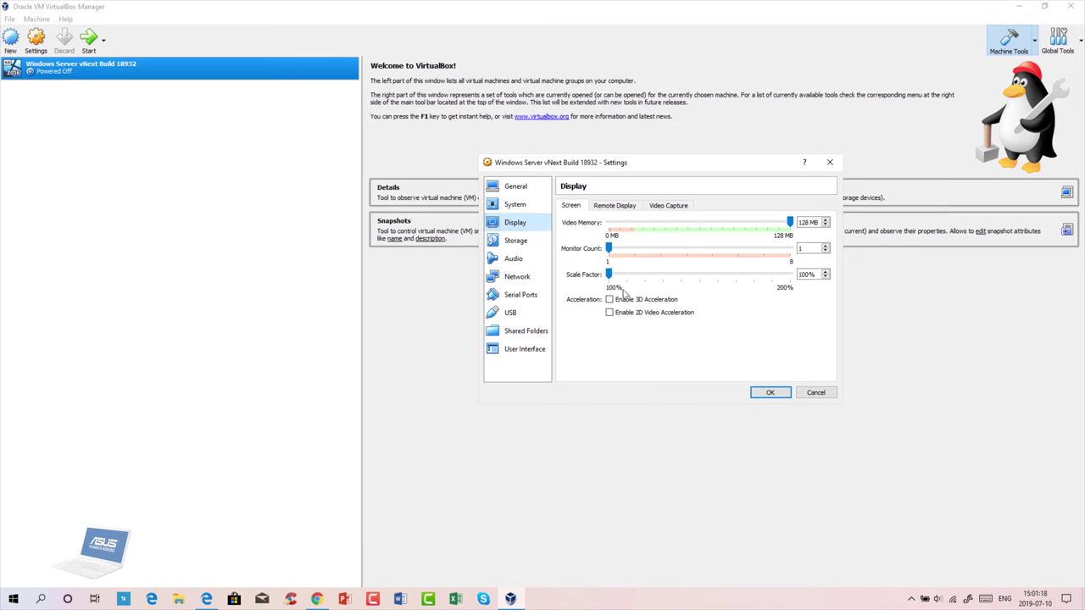
click(622, 312)
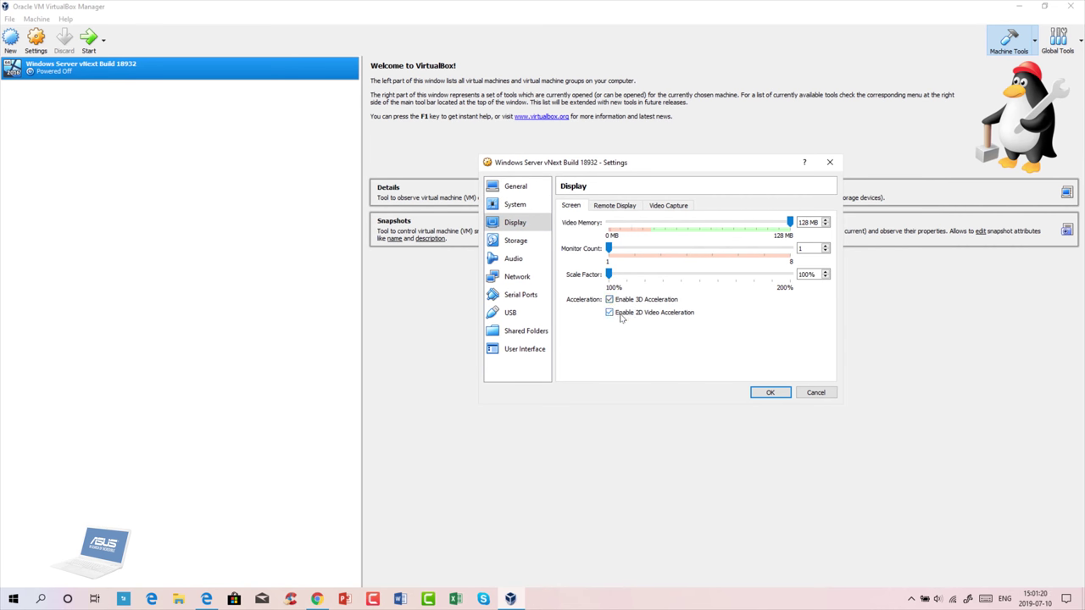
Step: Load Windows_InsiderPreview_Server_en-us_18932.iso into the virtual machine's empty optical drive
click(515, 241)
click(644, 245)
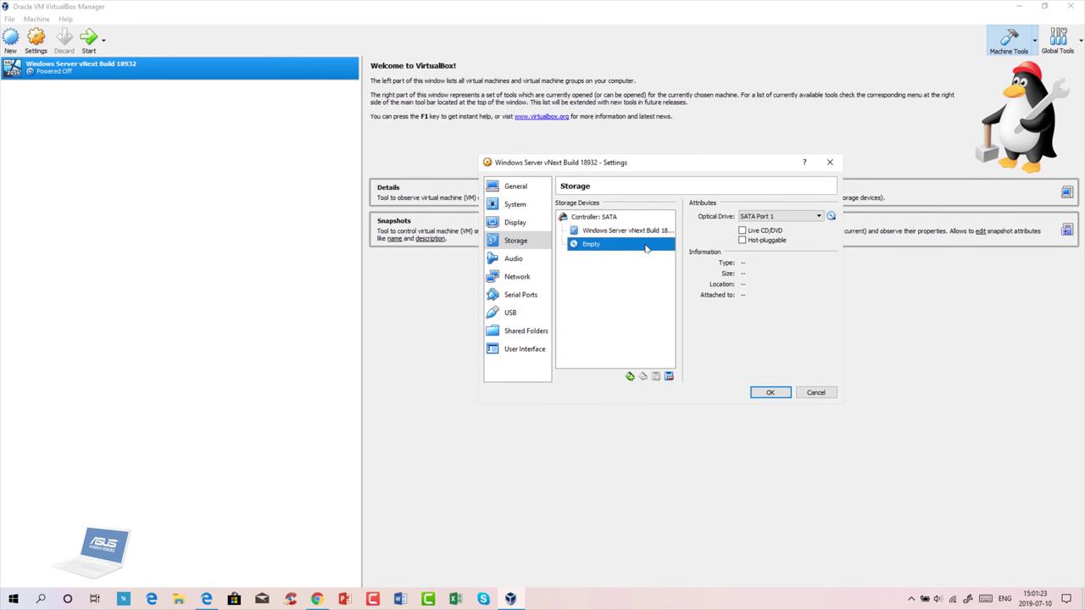
click(831, 217)
click(831, 231)
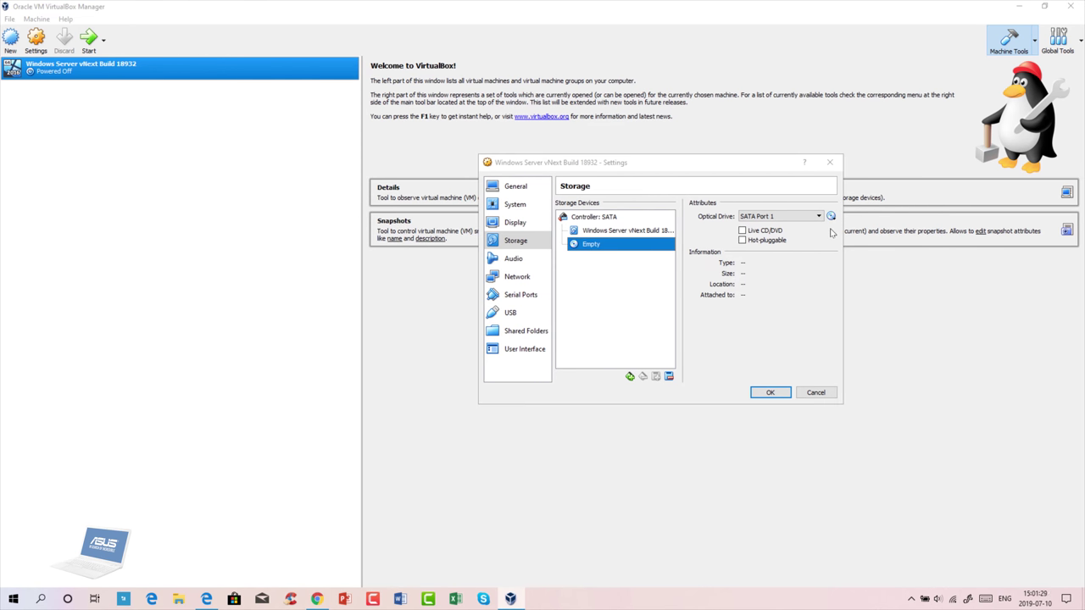
drag(757, 162, 702, 157)
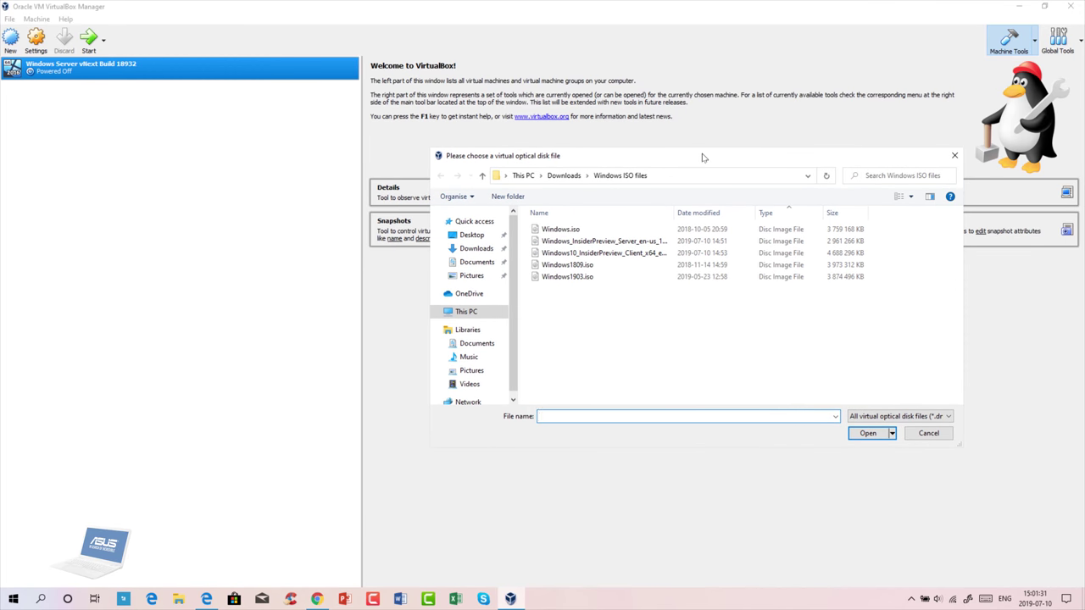
click(672, 242)
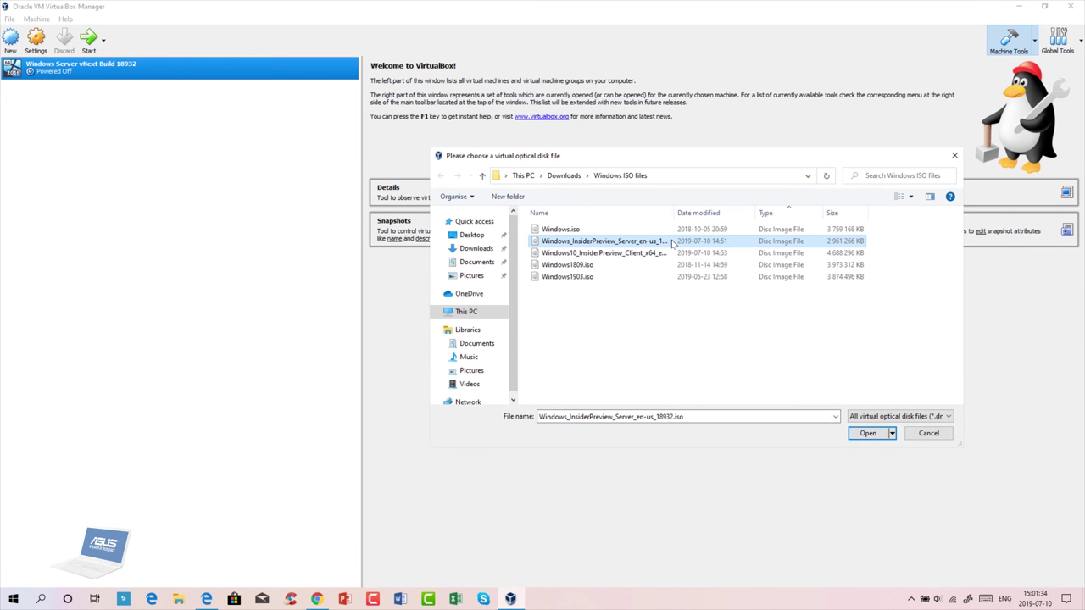
double_click(672, 243)
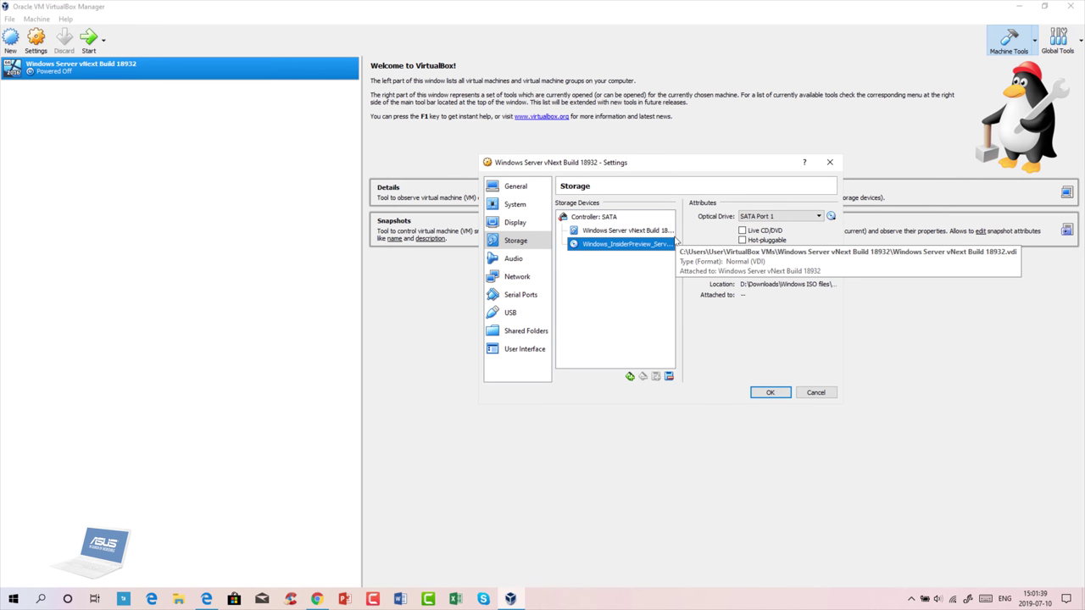
Step: Review the audio, serial port, network and USB settings, and save the virtual machine's configuration
click(529, 262)
click(530, 294)
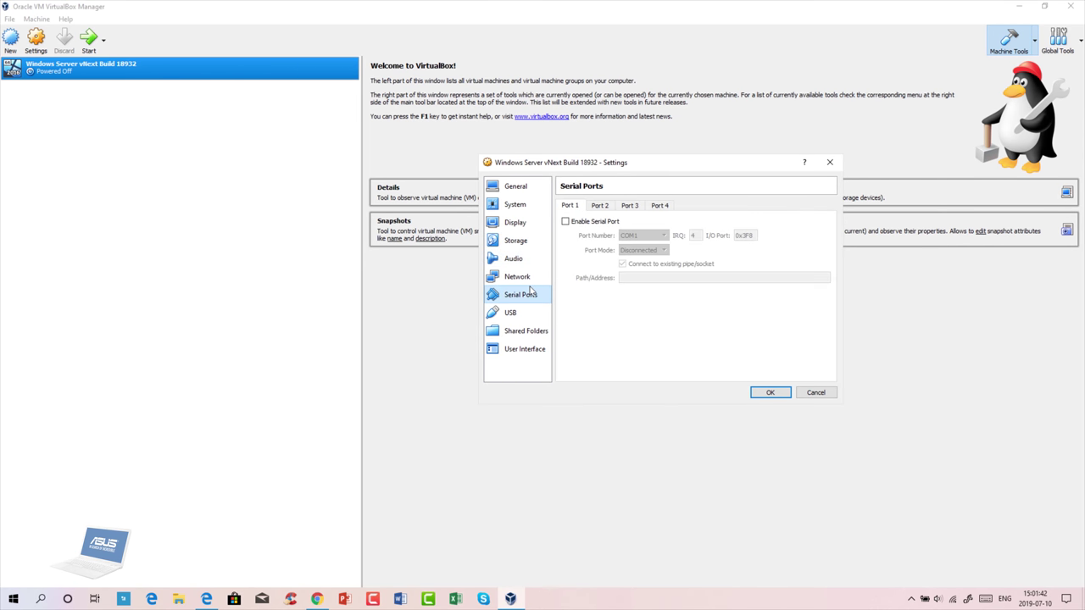
click(533, 278)
click(528, 314)
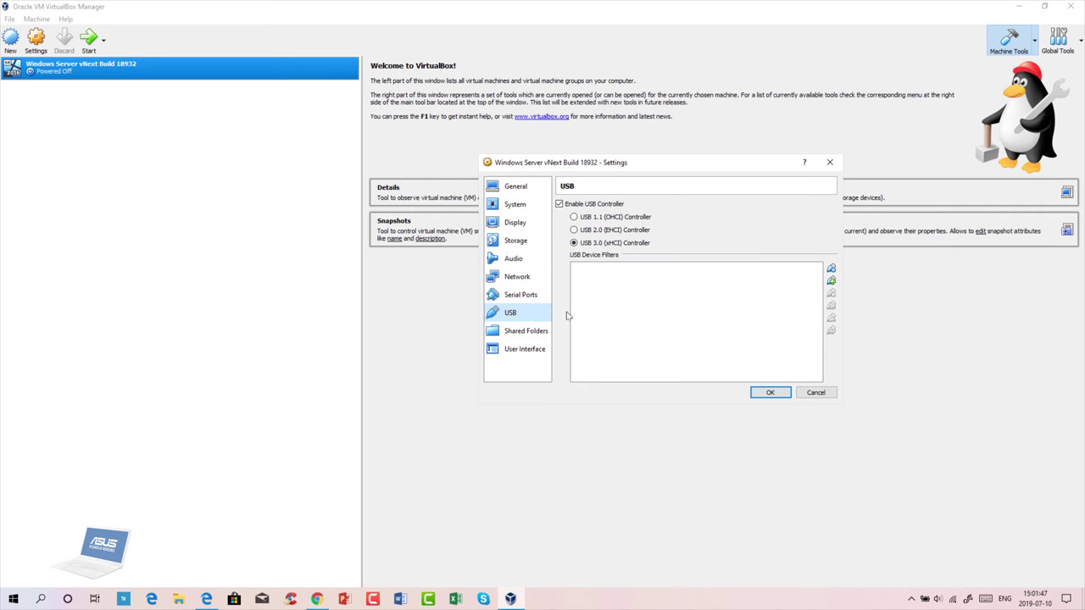
key(Escape)
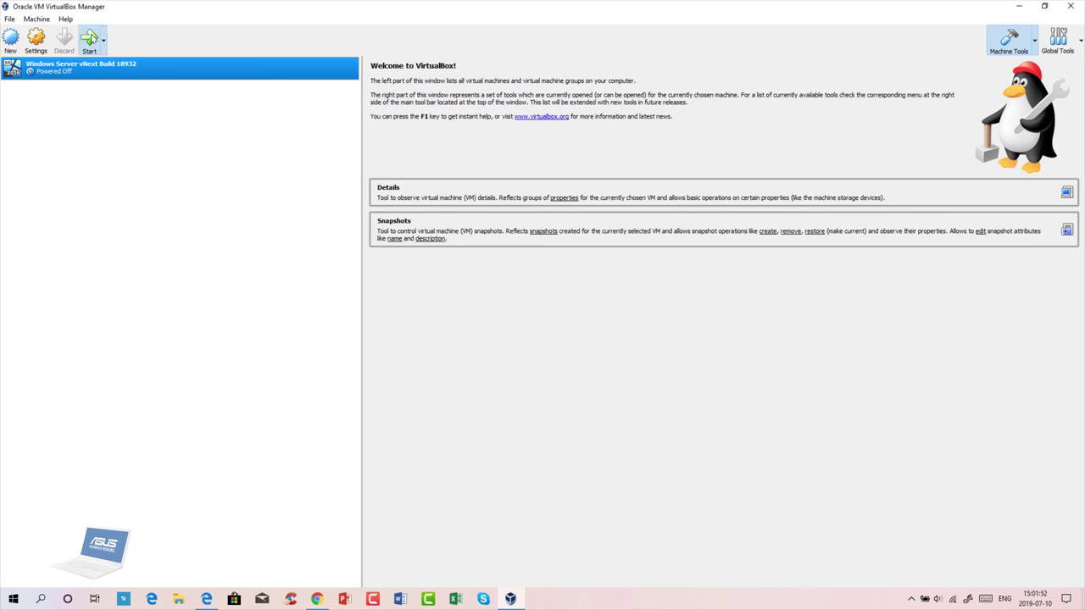
Step: Start the Windows Server vNext Build 18932 virtual machine to boot the Windows installer
click(89, 39)
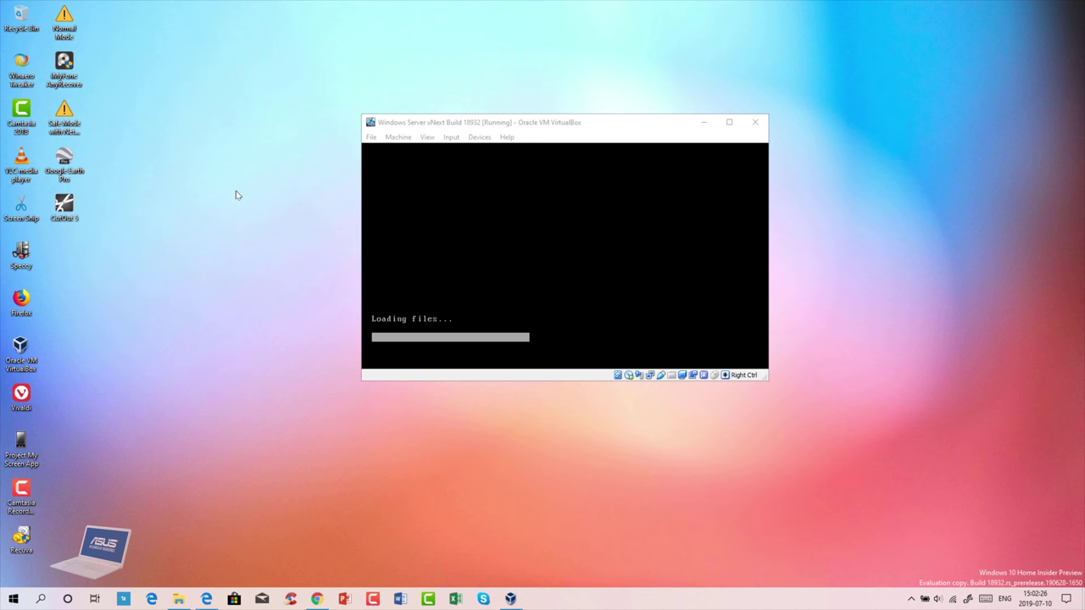
click(619, 123)
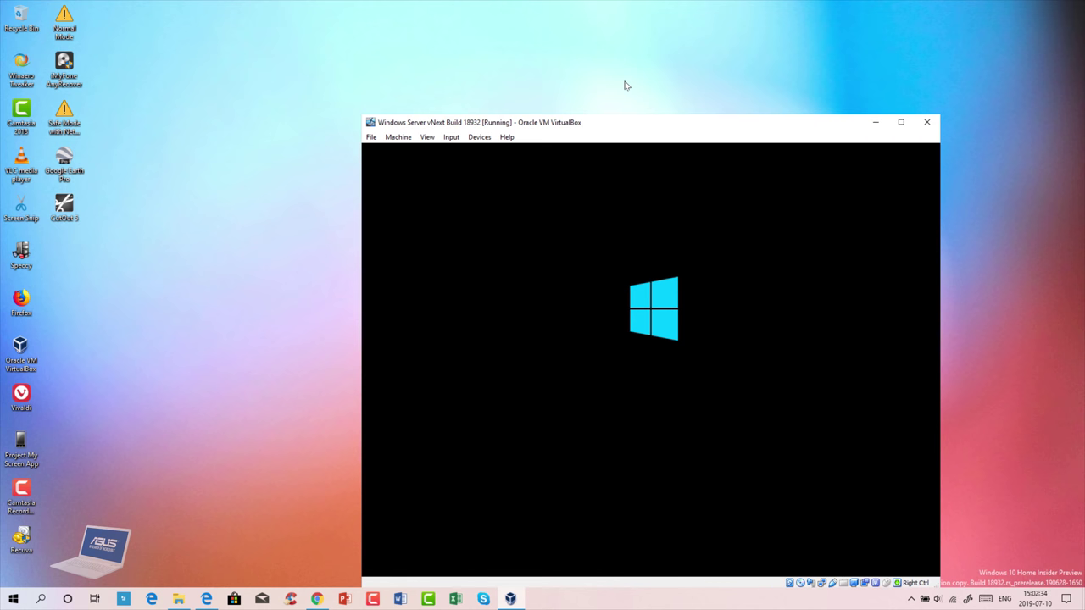
Step: Choose the time and currency format in Windows Setup, keeping English (United States) and the US keyboard, and start the installation
drag(589, 122, 512, 95)
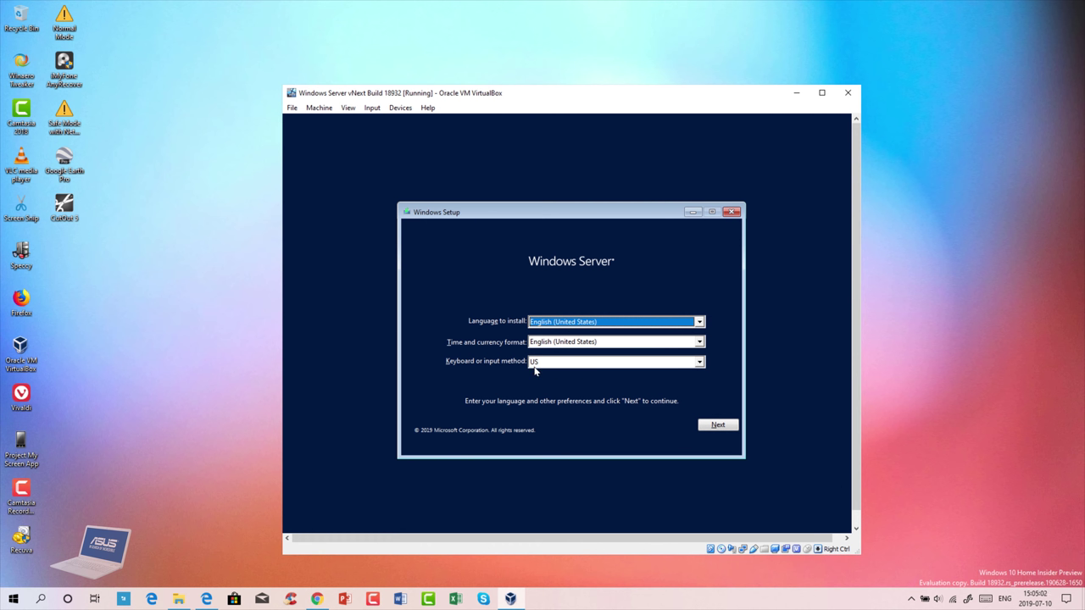
click(581, 343)
key(l)
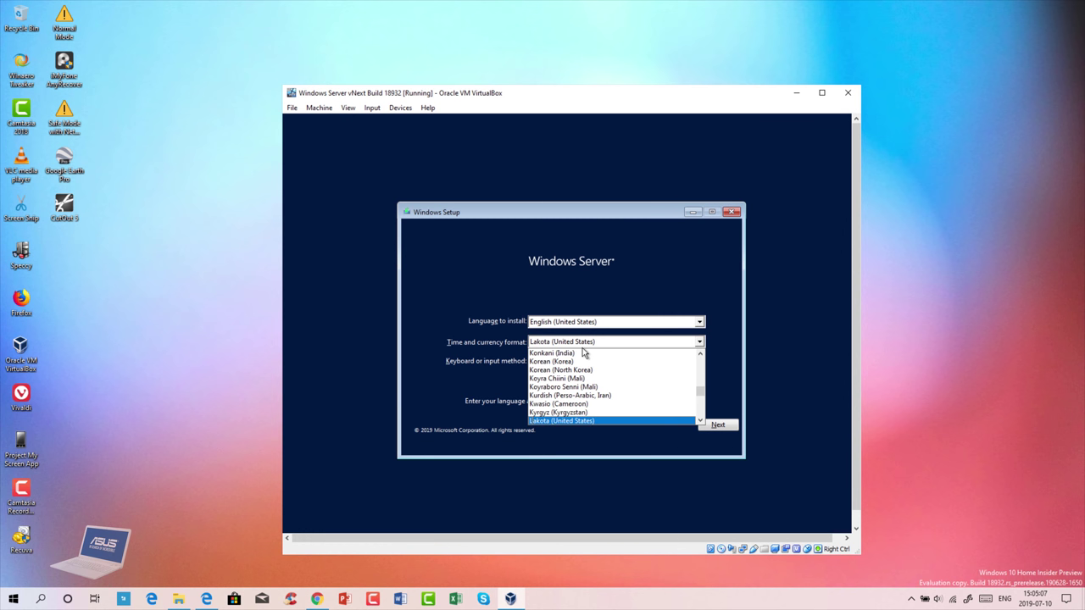
scroll(582, 364, down, 3)
click(572, 421)
click(703, 427)
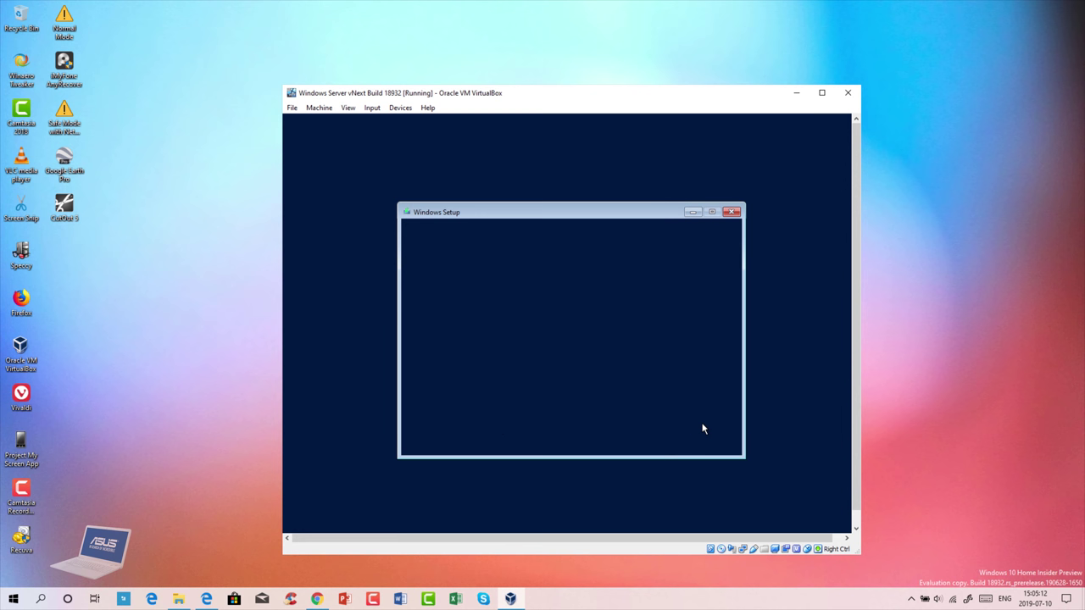
click(599, 340)
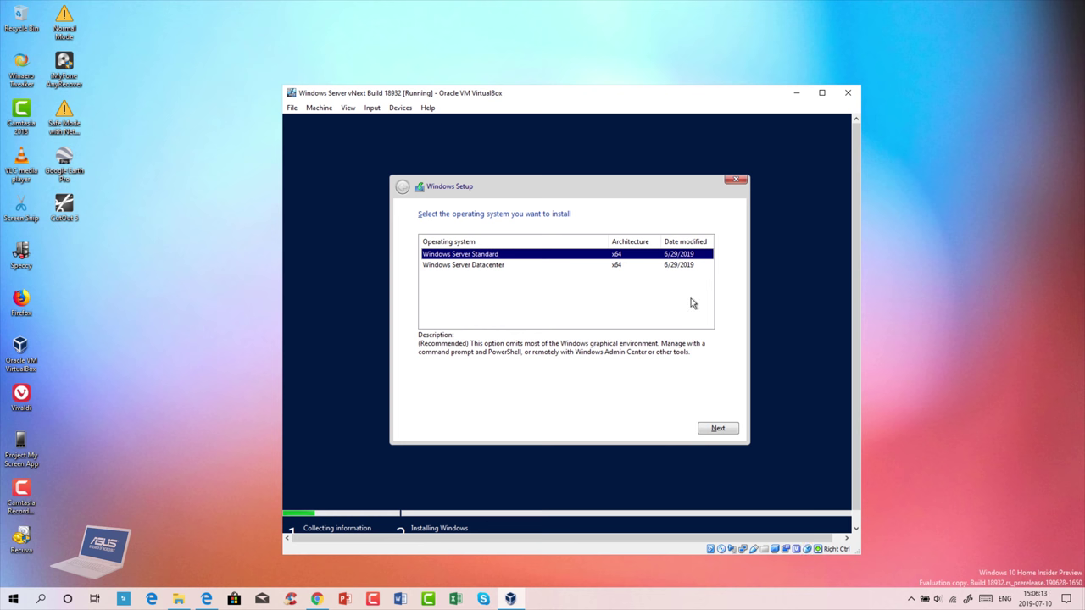
Step: Select Windows Server Datacenter as the operating system to install and accept the license terms
click(657, 265)
click(717, 428)
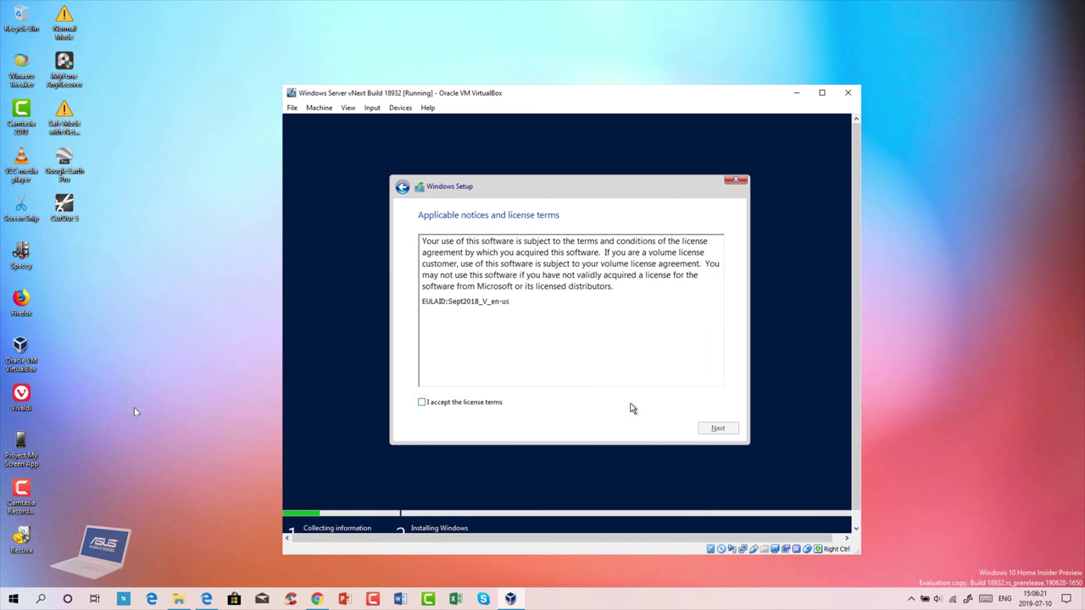
click(422, 401)
click(722, 428)
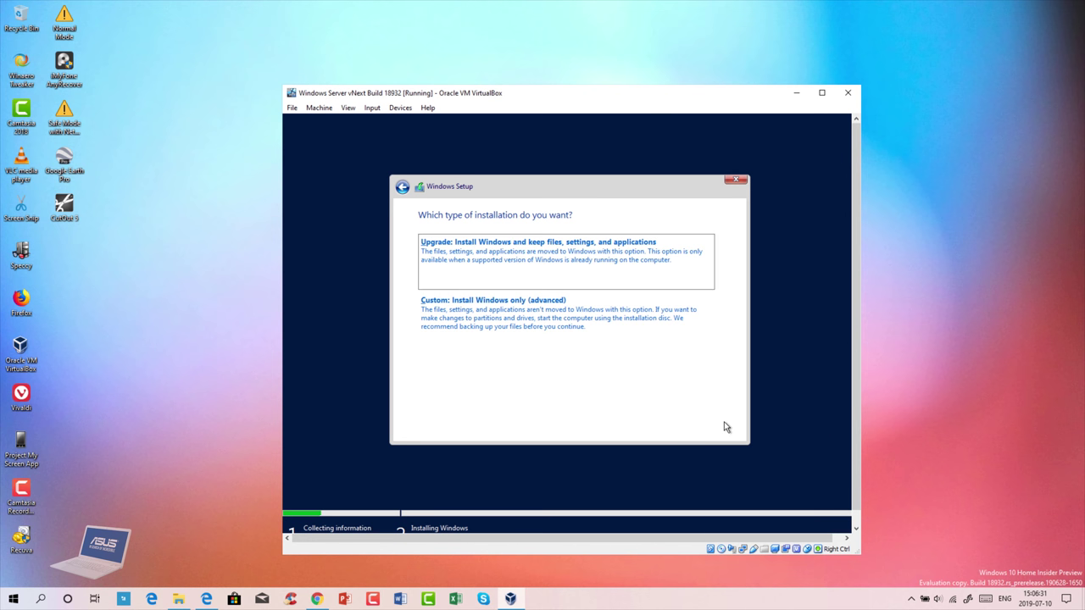
Step: Choose a custom Windows-only installation and install onto the unallocated space of Drive 0
click(654, 335)
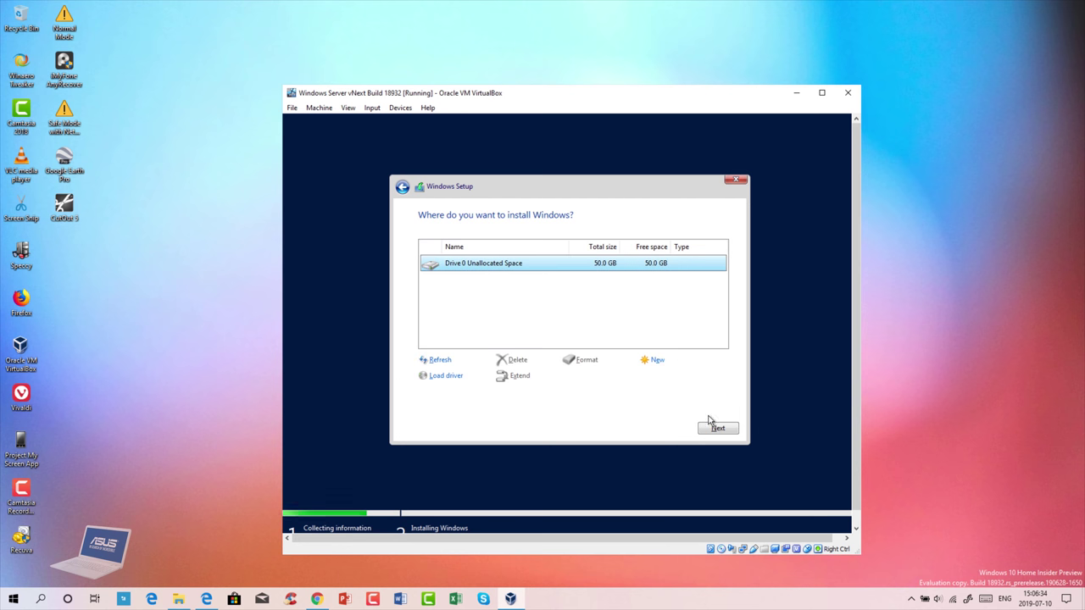
click(719, 429)
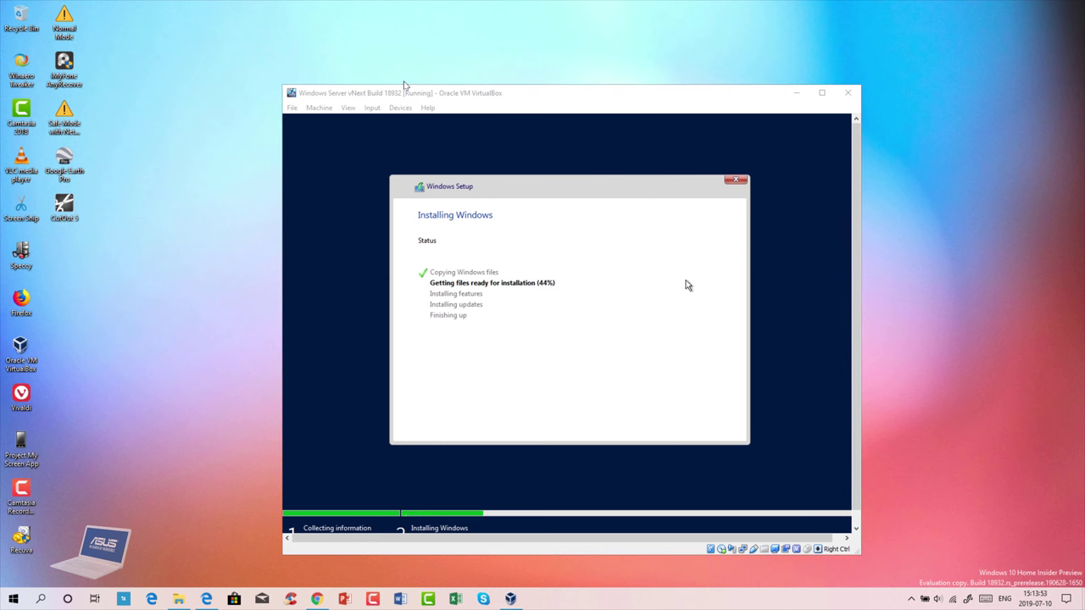
click(404, 87)
click(810, 312)
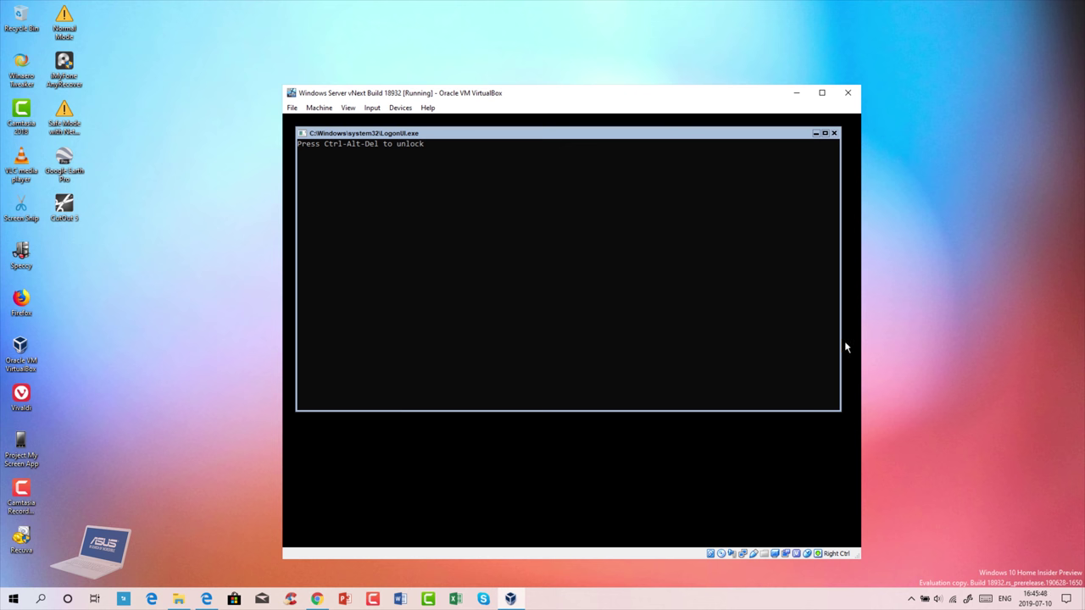
Step: Send Ctrl-Alt-Del to the virtual machine to unlock it, and enter and confirm a new password for the Administrator account
key(Control_R)
click(1051, 337)
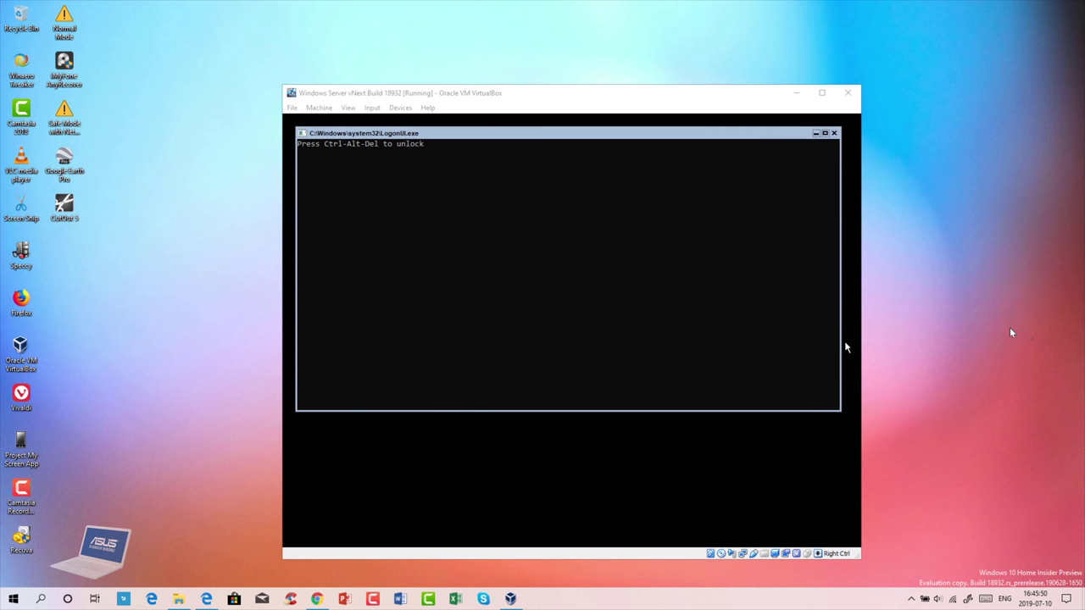
click(372, 108)
mouse_move(423, 127)
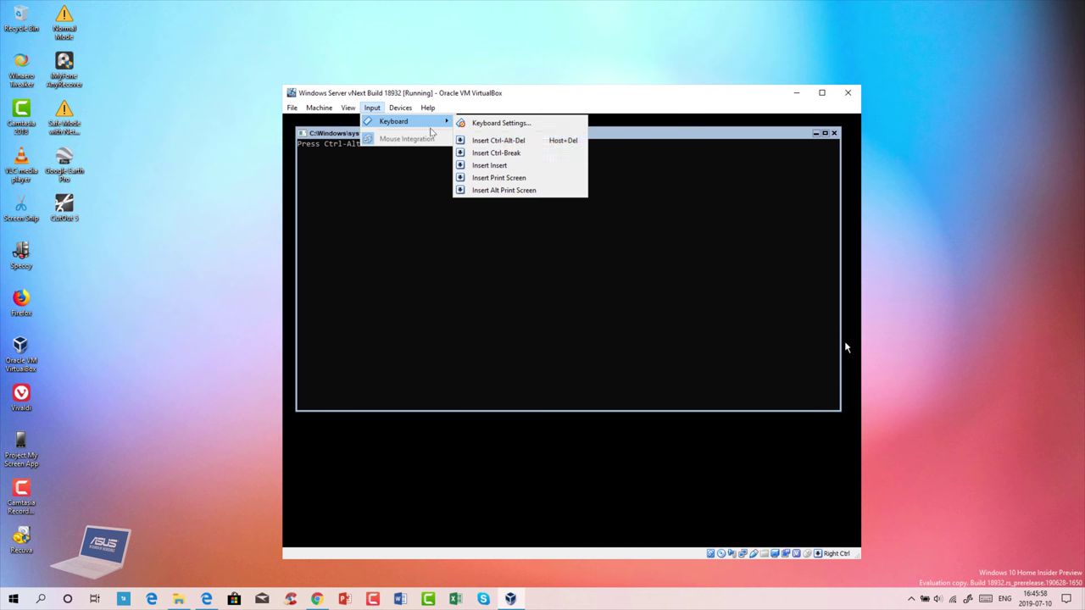
click(507, 140)
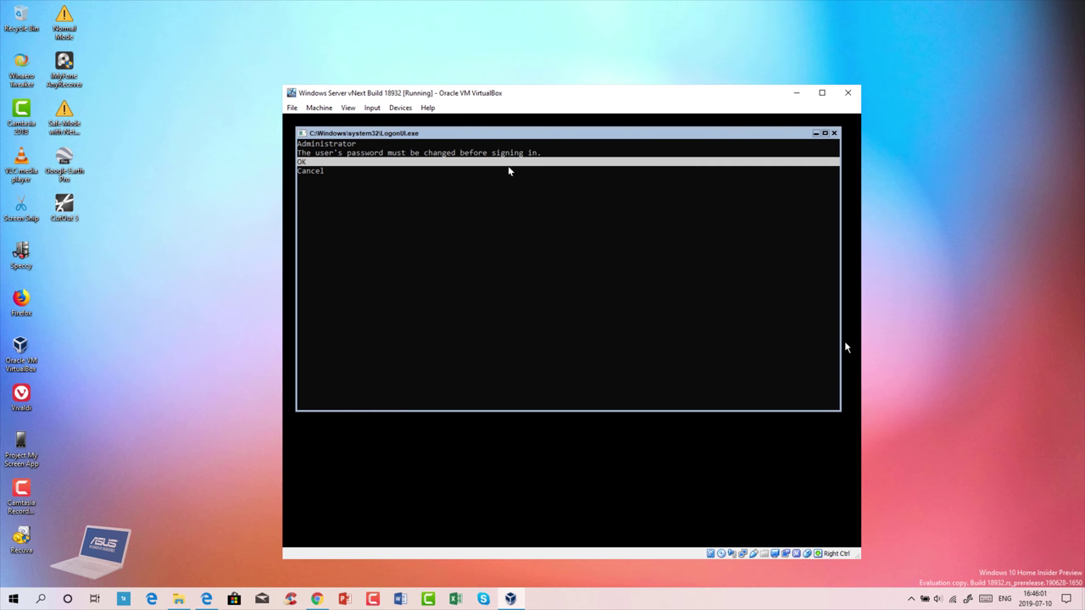
key(Return)
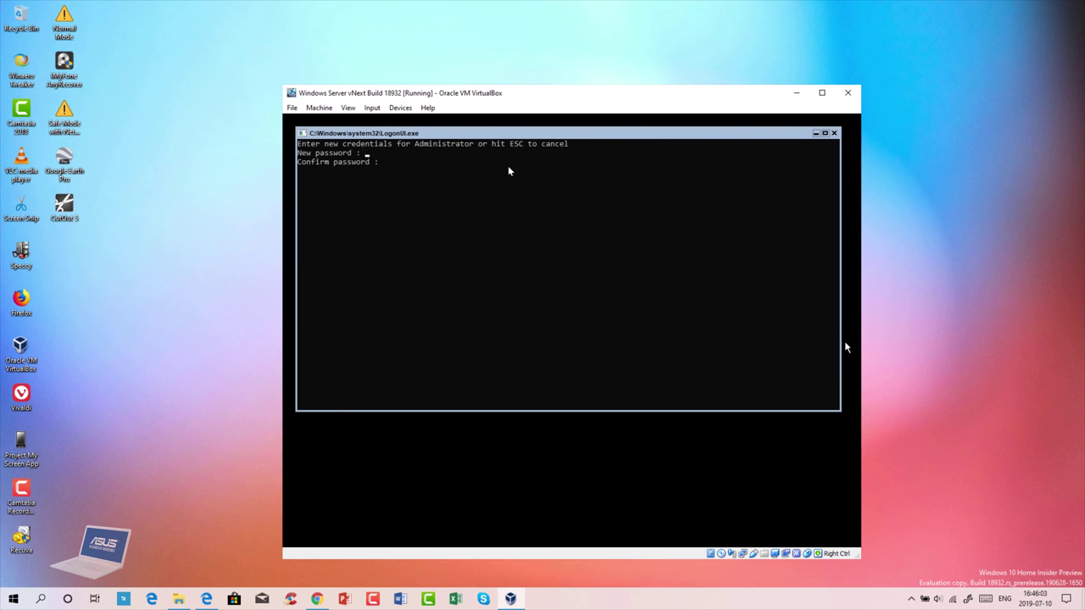
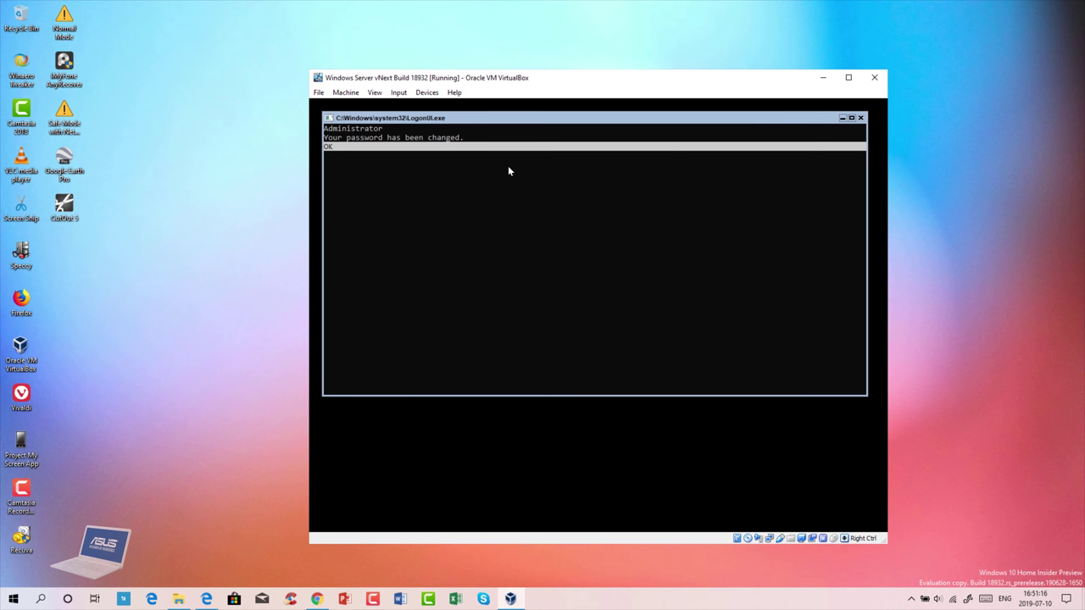
key(Return)
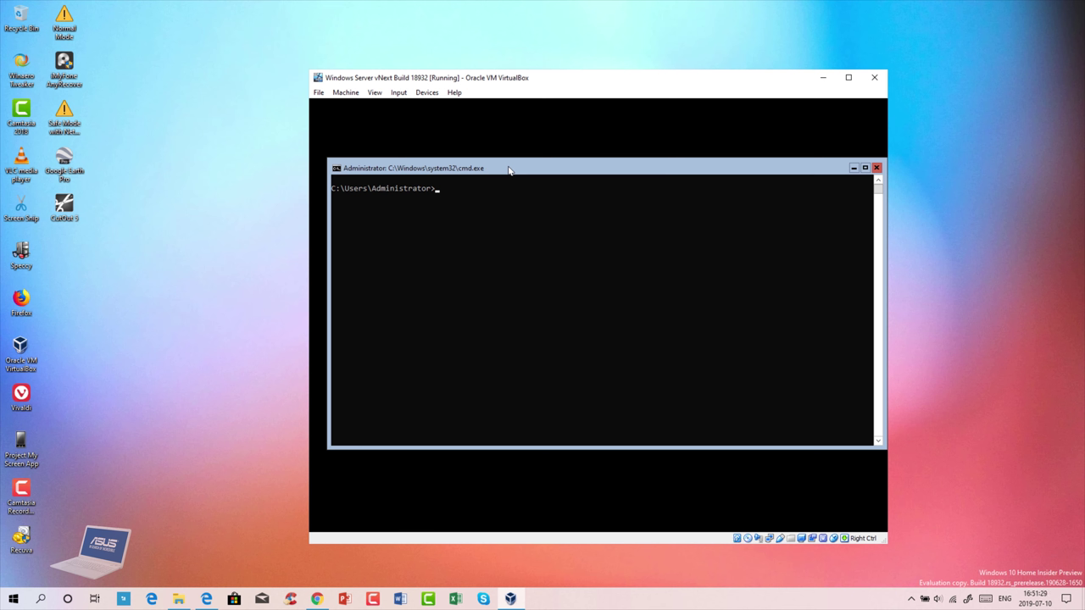
Step: Check the Windows version with the VER command and in the About information of Registry Editor, started with REGEDIT
text(ER)
key(Return)
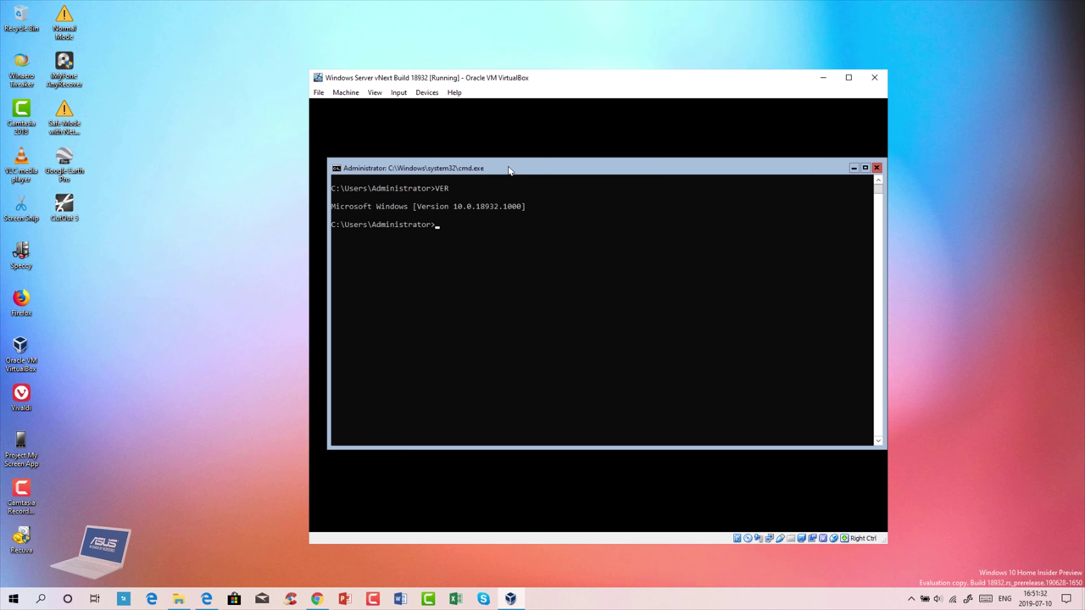
text(REGEDIT)
key(Return)
click(522, 225)
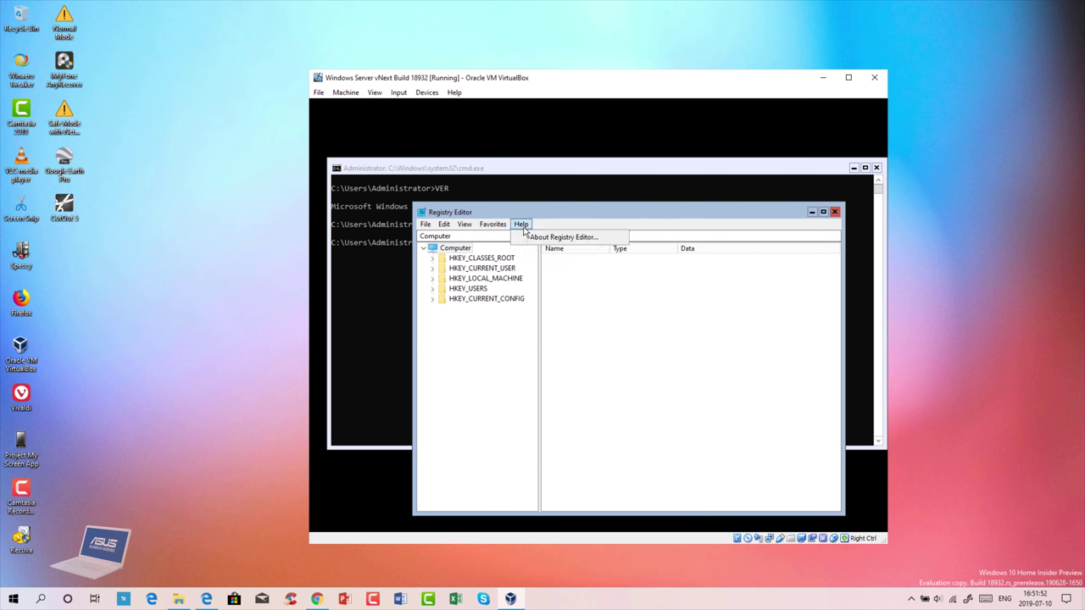
click(536, 238)
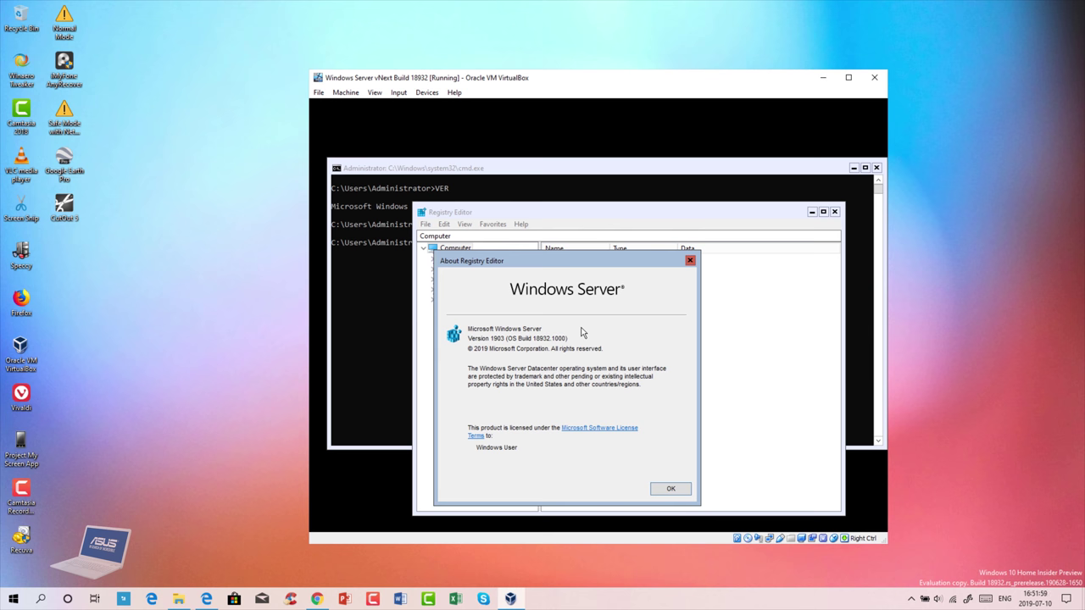
key(Return)
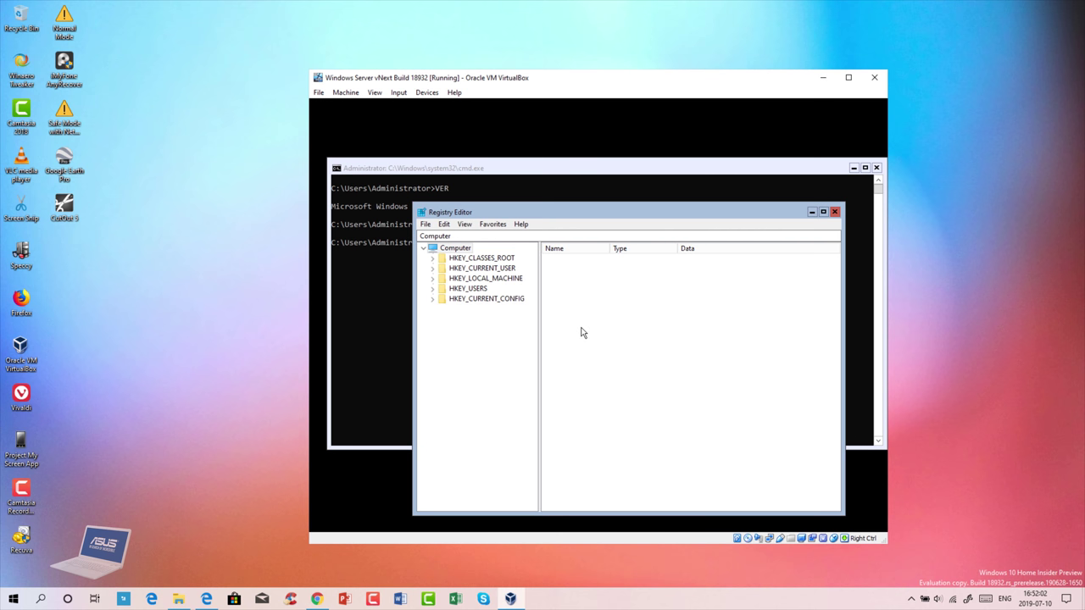
Step: Examine the subkeys of HKEY_CURRENT_USER and HKEY_LOCAL_MACHINE, including HardwareConfig under SYSTEM, collapsing both branches when done
click(461, 269)
click(433, 267)
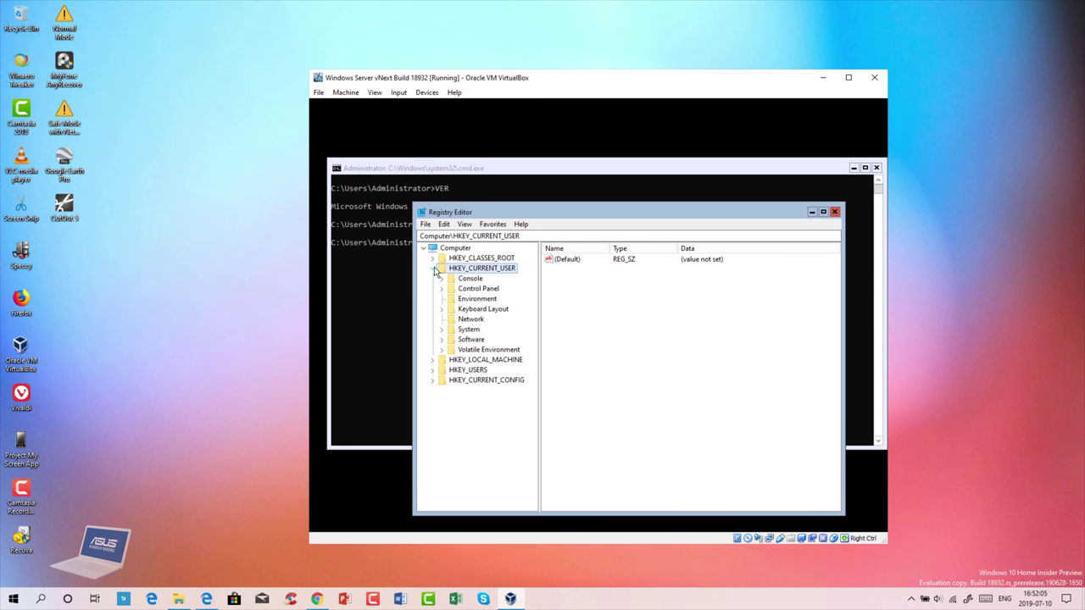
click(434, 269)
click(435, 278)
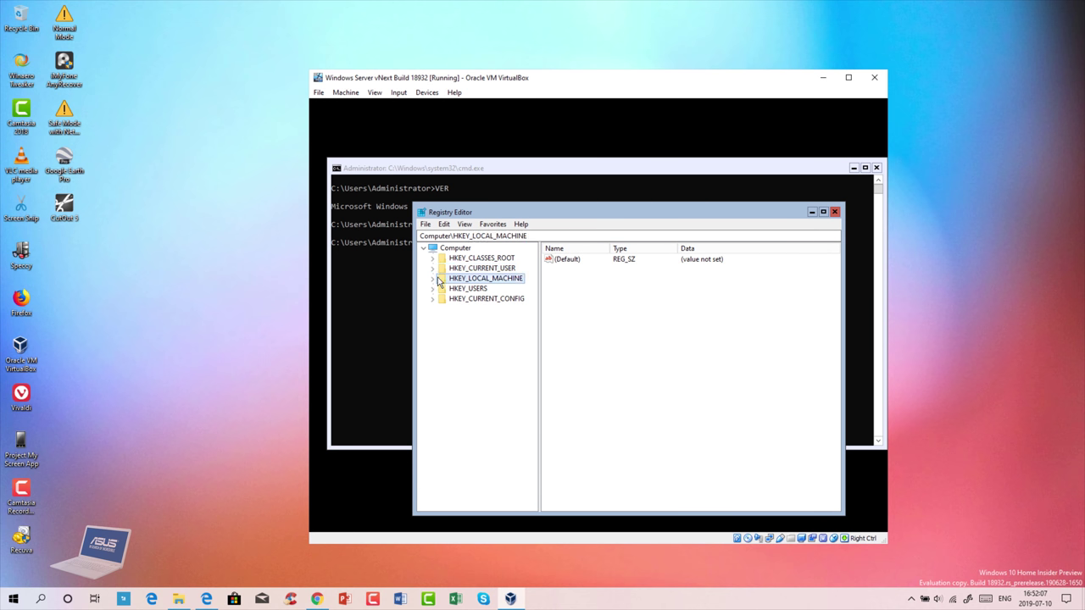
click(434, 279)
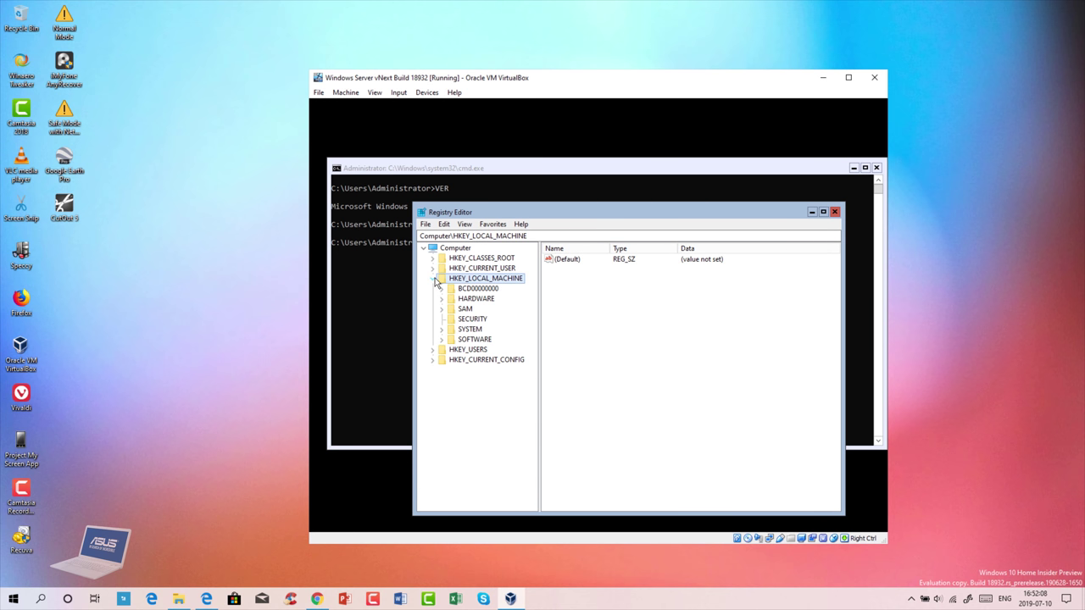
click(454, 329)
click(441, 328)
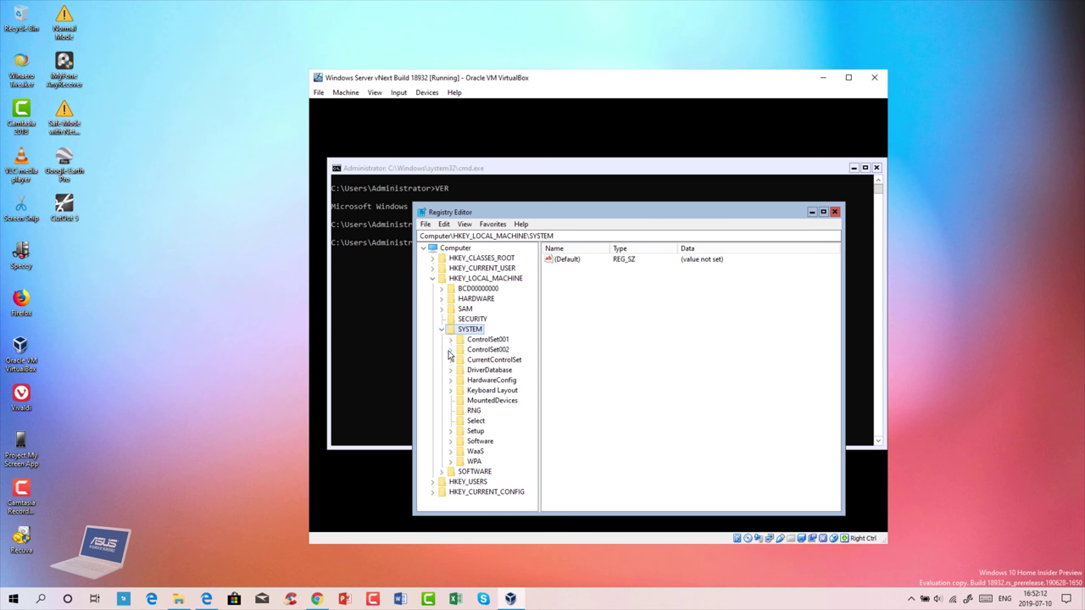
click(499, 383)
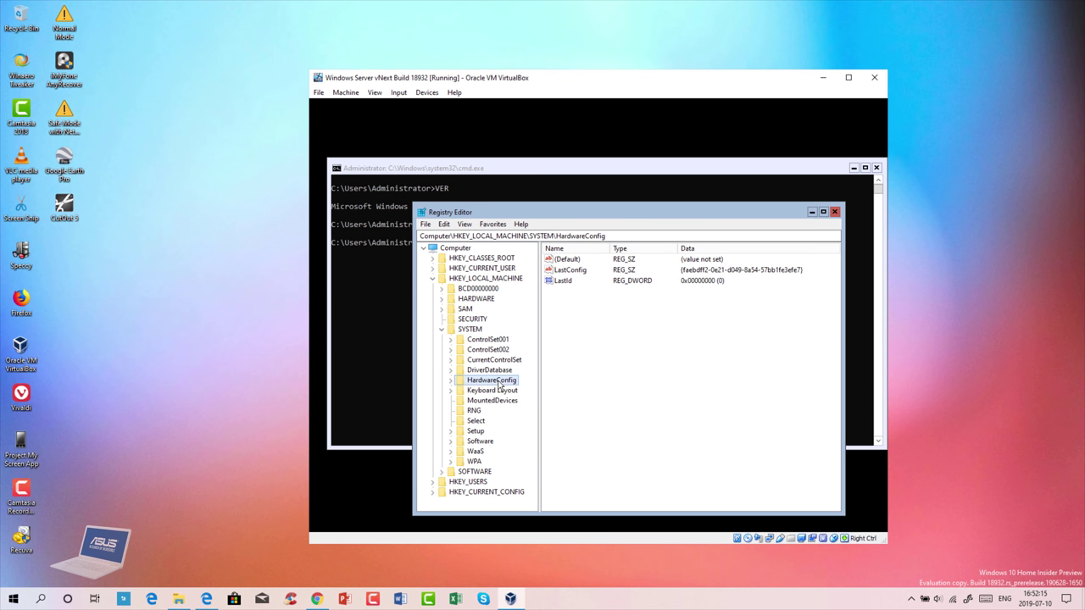
click(441, 330)
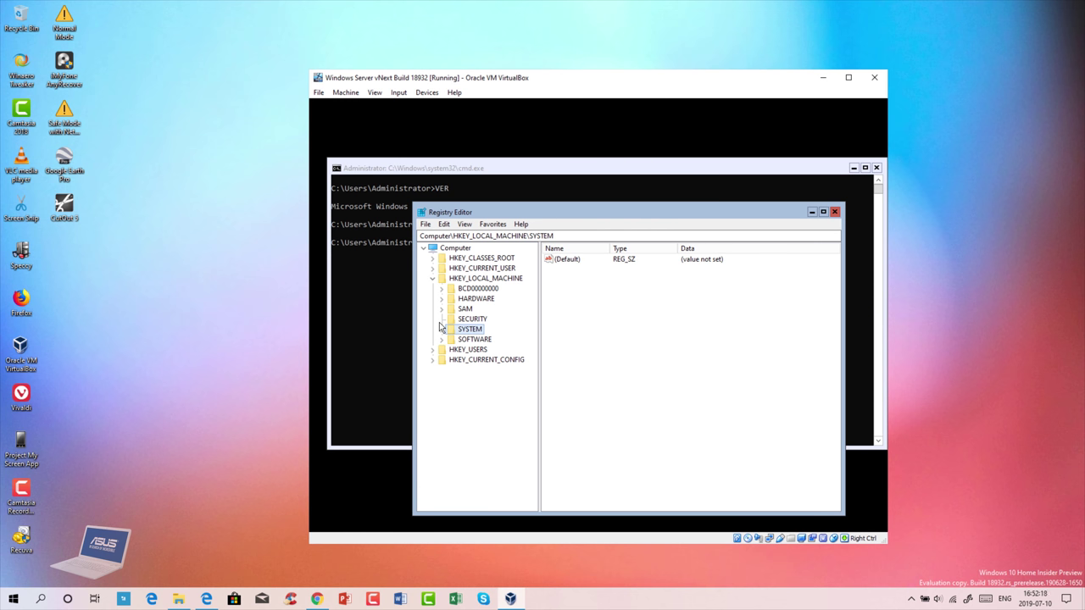
click(432, 279)
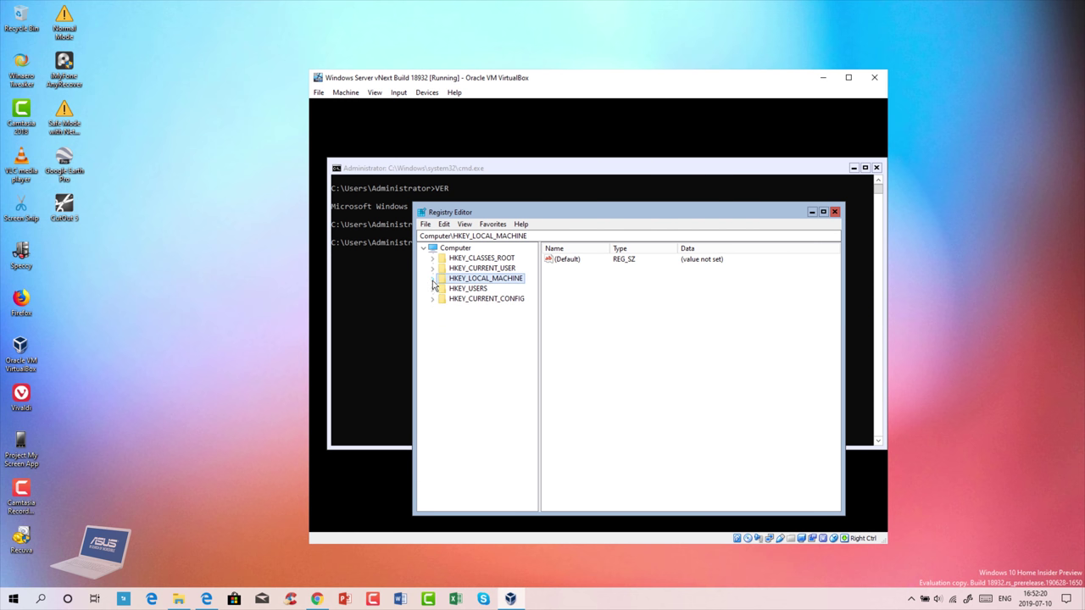
Step: Look into the HKEY_CLASSES_ROOT branch and close Registry Editor
click(437, 257)
click(432, 258)
click(432, 258)
click(621, 278)
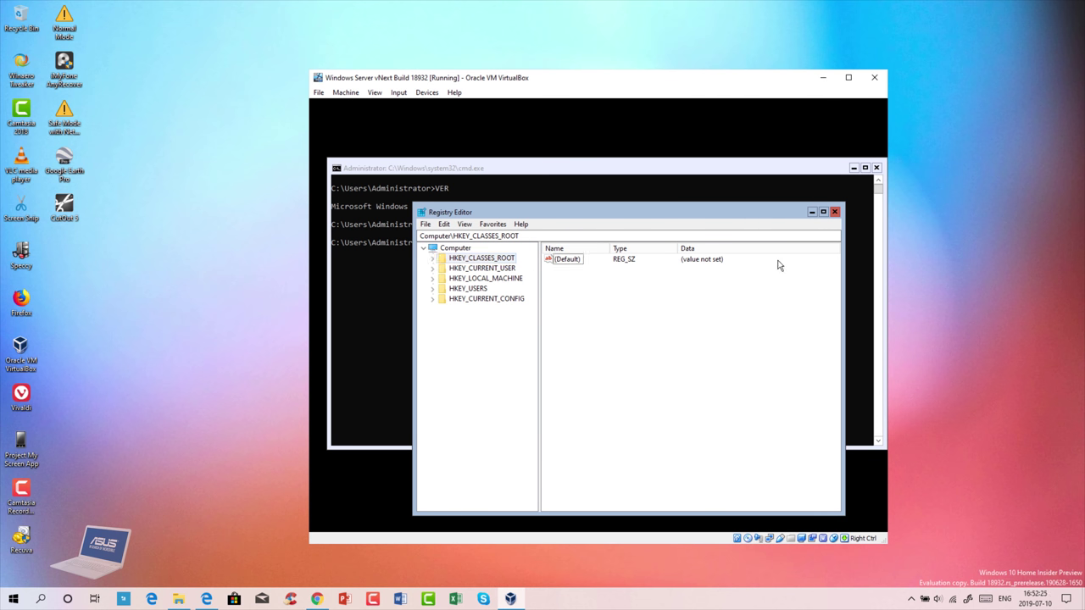
click(834, 213)
Step: Open Task Manager with the TASKMGR command, expand it to the detailed view and move its window aside
click(568, 217)
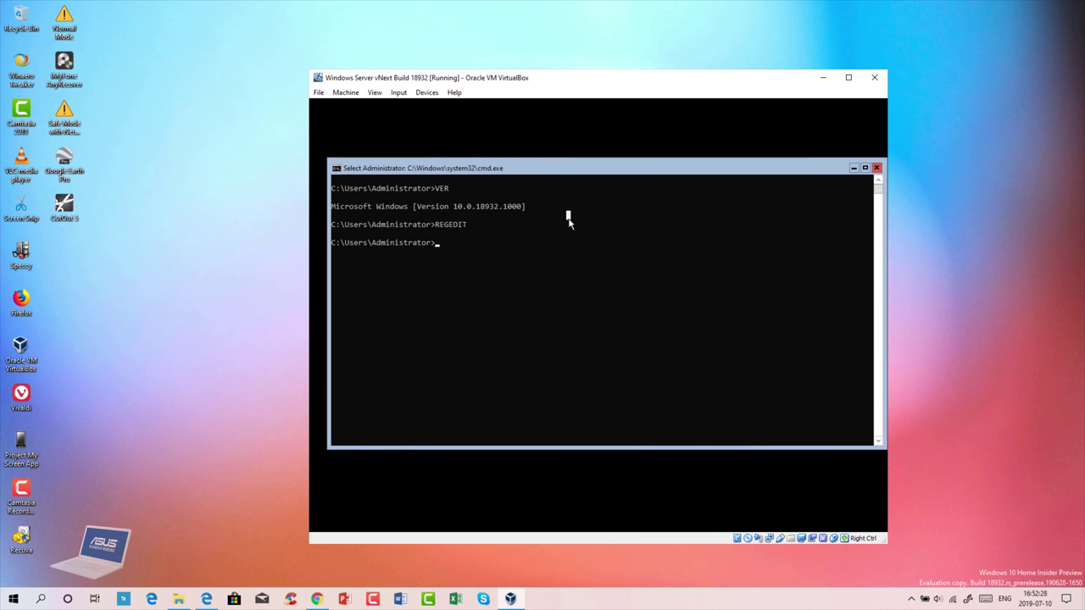
text(TASKMGR)
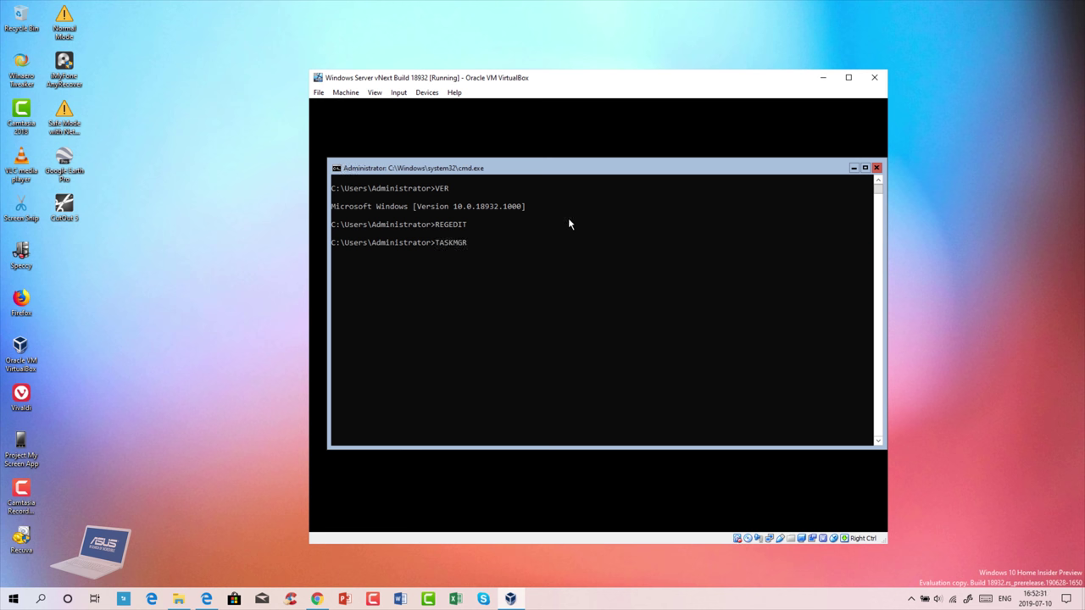
key(Return)
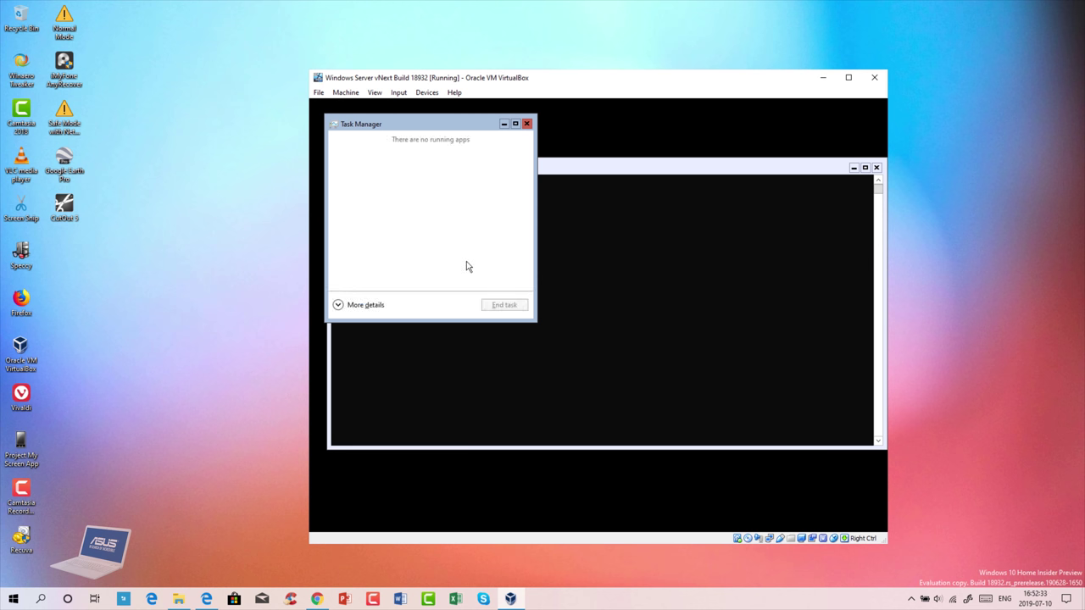
click(297, 329)
click(394, 305)
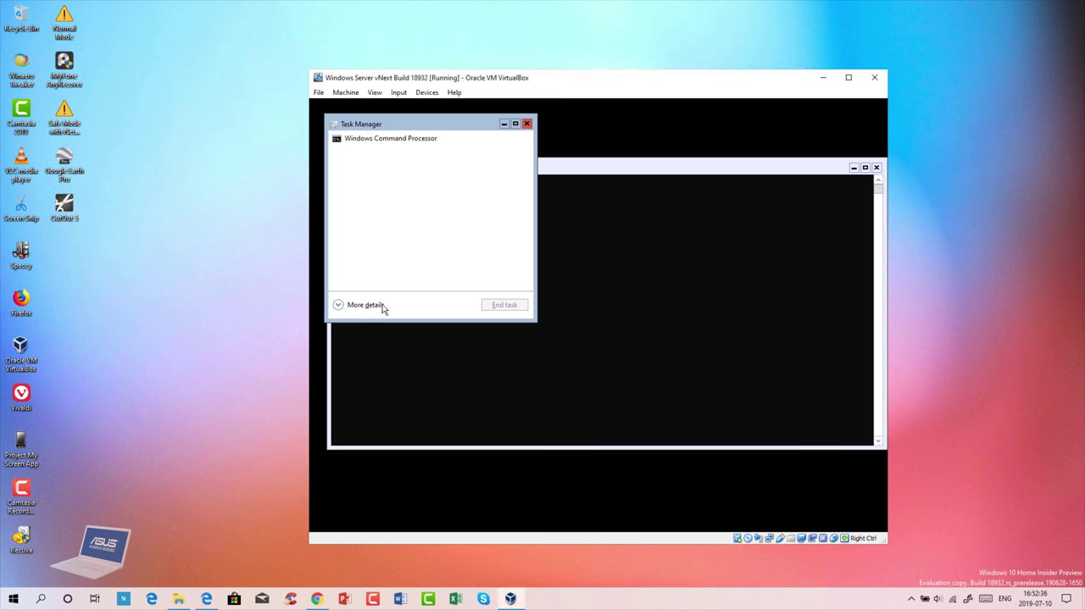
click(366, 304)
drag(513, 123, 615, 123)
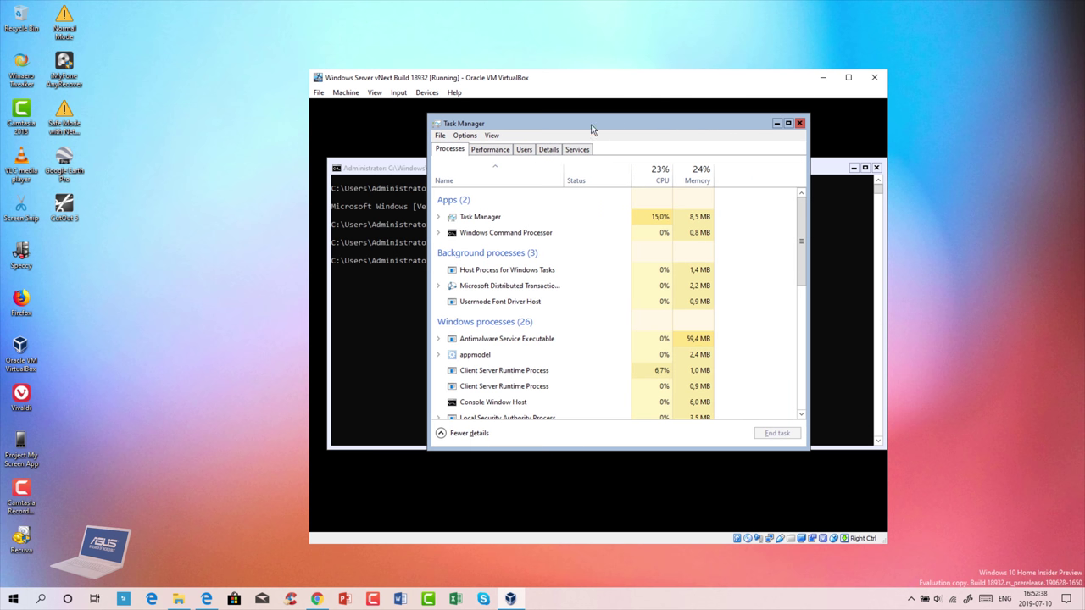
Step: Examine Task Manager's available commands and options and its full list of running processes
click(492, 135)
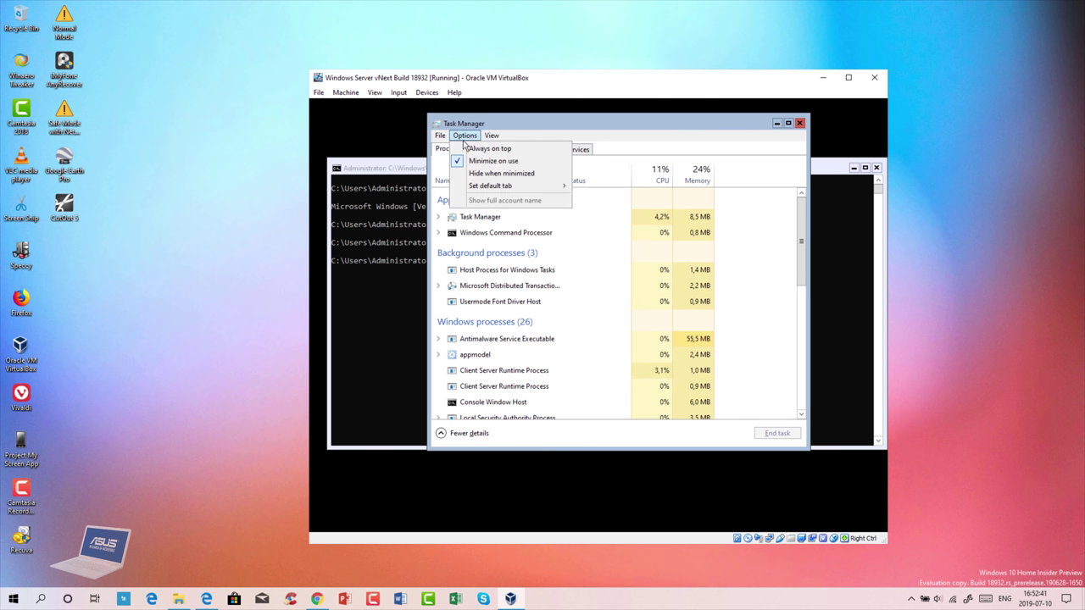
mouse_move(443, 139)
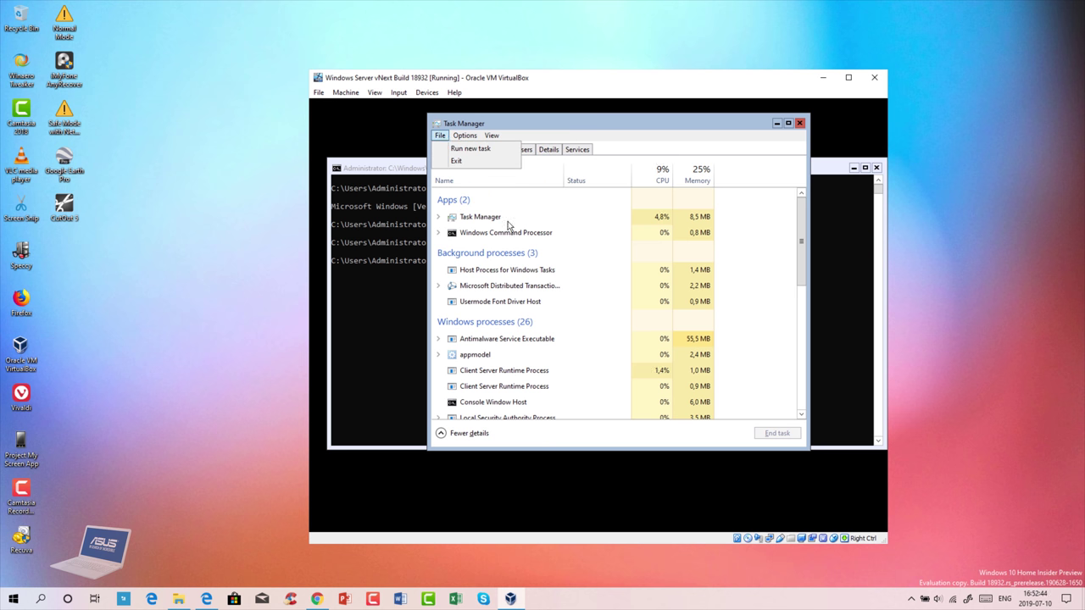
click(449, 232)
scroll(589, 301, down, 6)
scroll(588, 307, down, 1)
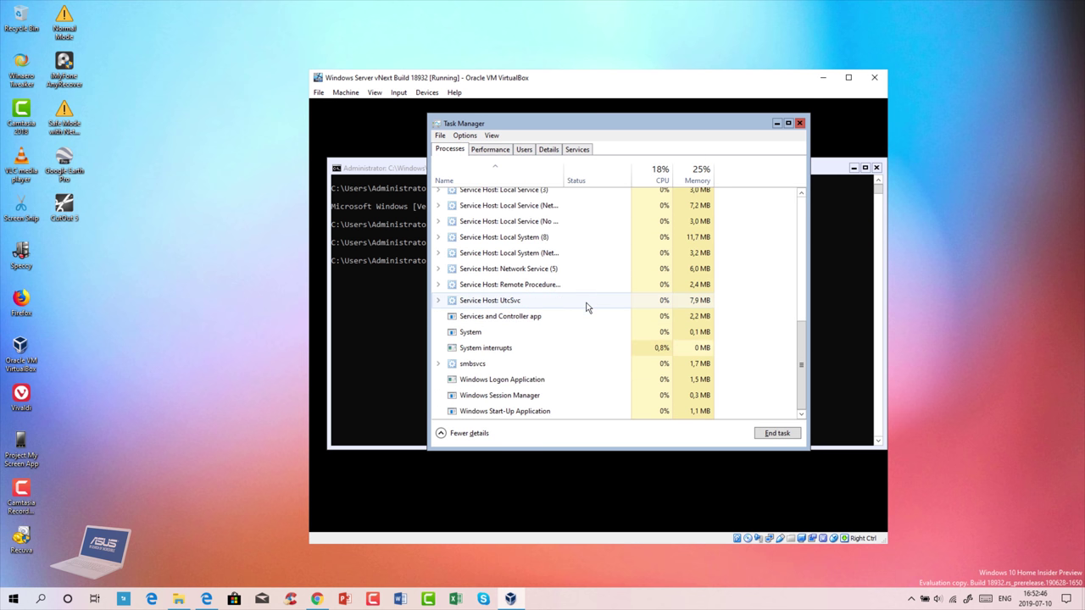
scroll(585, 307, up, 10)
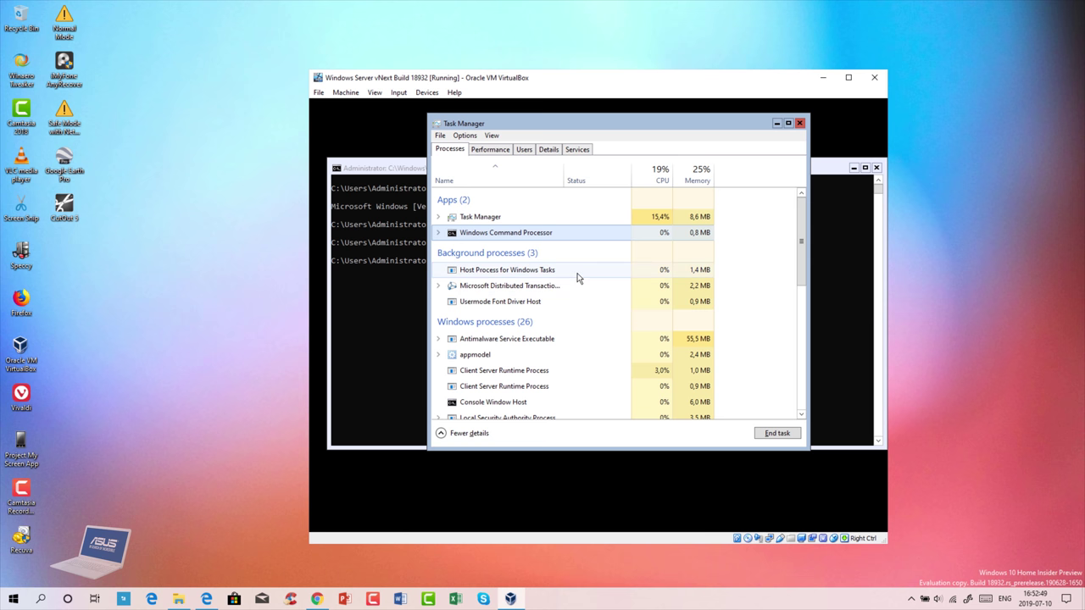